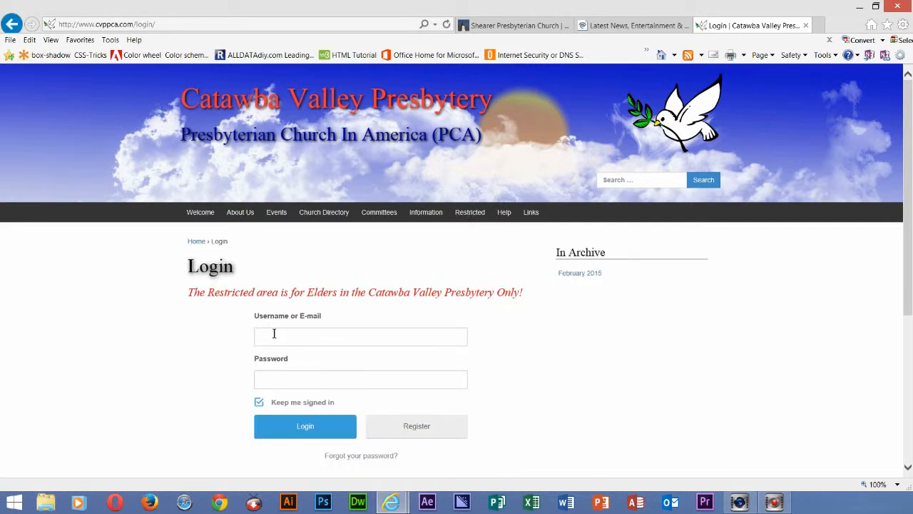
- Log in to the restricted area with the saved username and account password
{"action": "left_click", "coordinate": [271, 334]}
{"action": "type", "text": "d"}
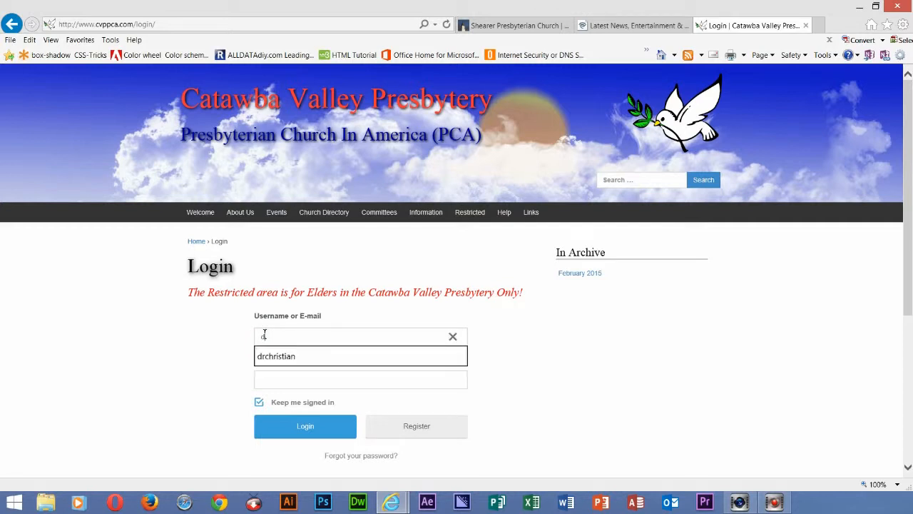
{"action": "left_click", "coordinate": [283, 357]}
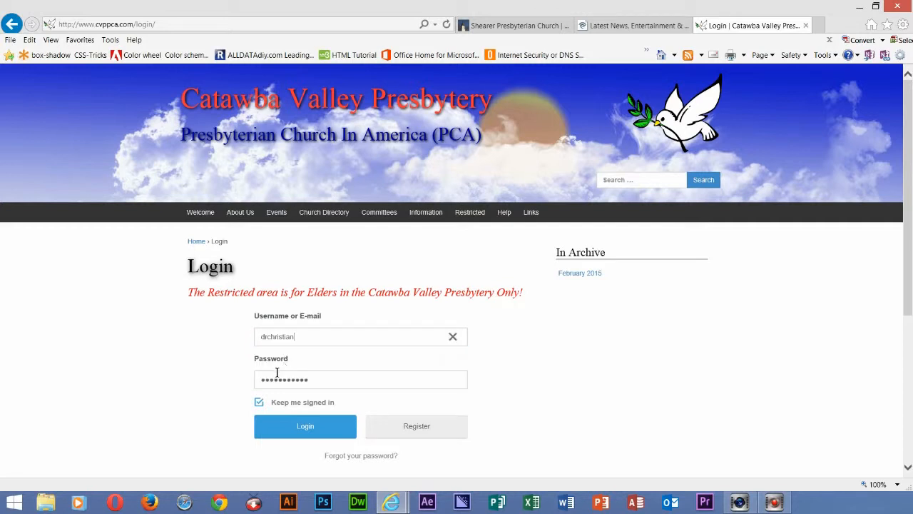
{"action": "left_click", "coordinate": [294, 428]}
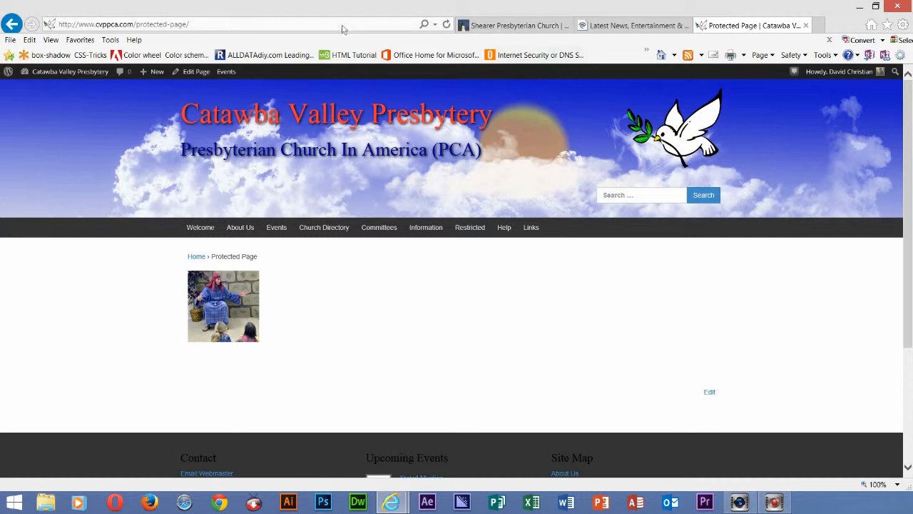
- Open the site's admin dashboard and start a new event
{"action": "mouse_move", "coordinate": [62, 74]}
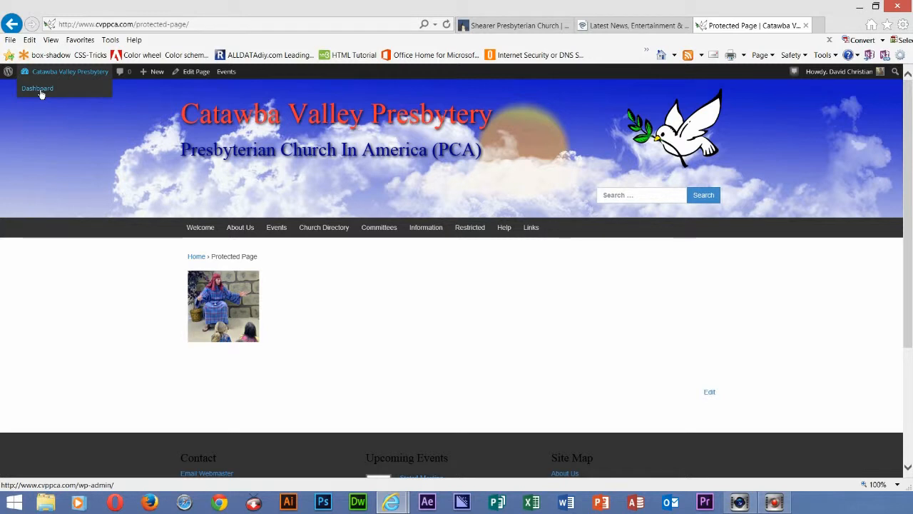
{"action": "left_click", "coordinate": [41, 91]}
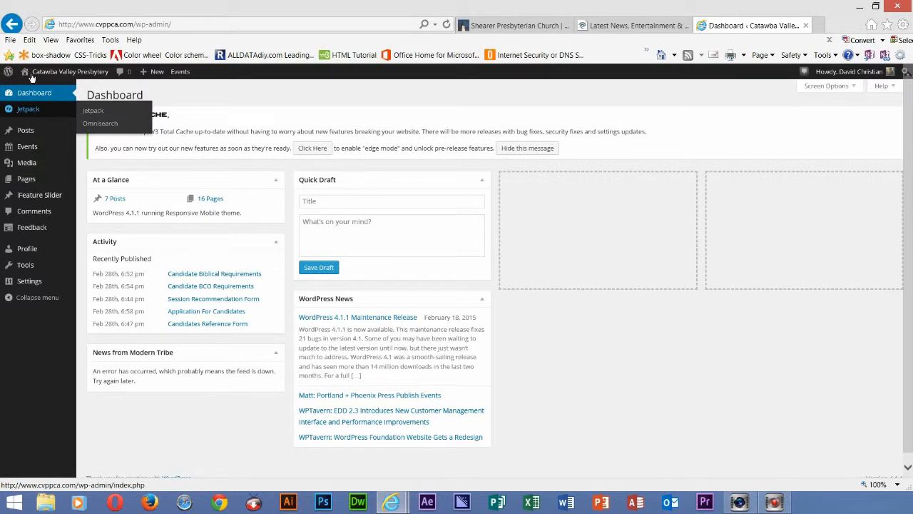
{"action": "mouse_move", "coordinate": [37, 82]}
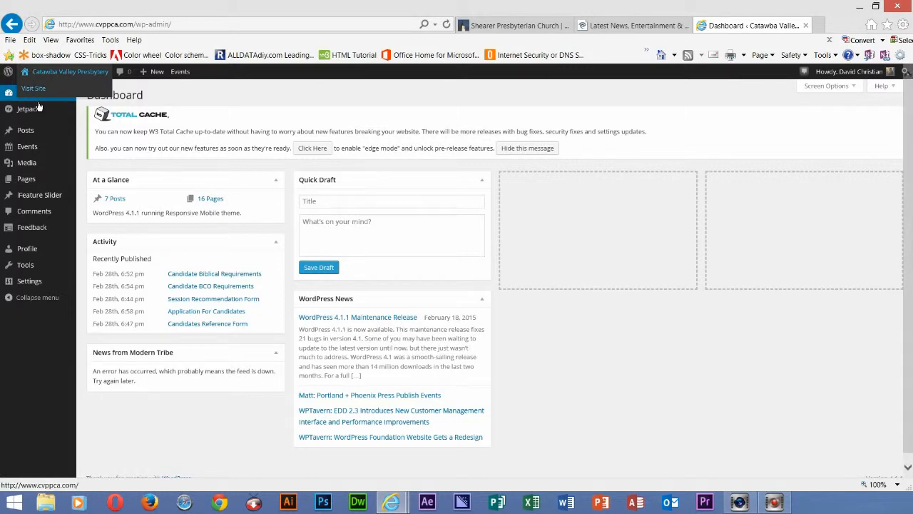
{"action": "mouse_move", "coordinate": [30, 117]}
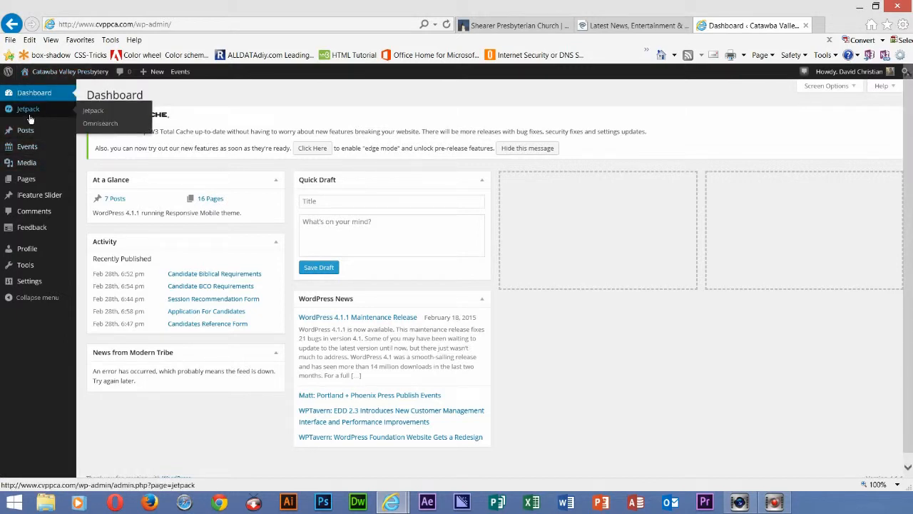
{"action": "mouse_move", "coordinate": [27, 134]}
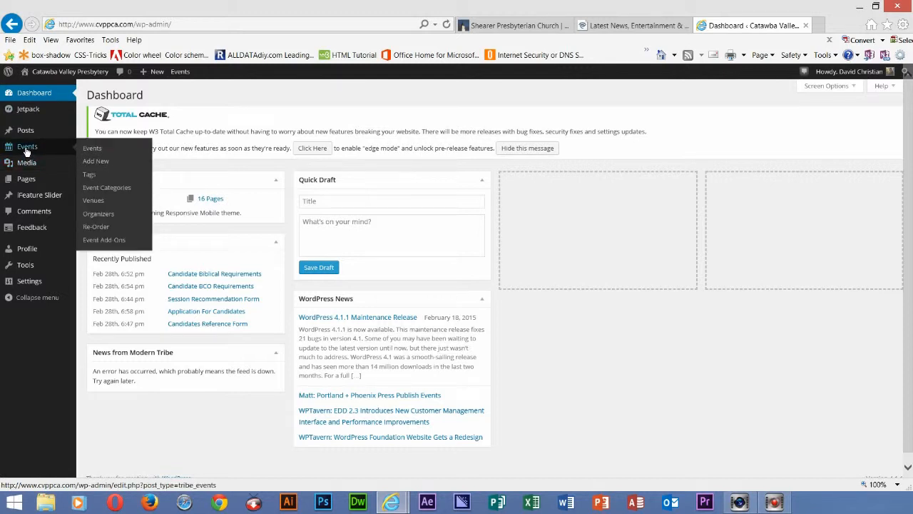
{"action": "left_click", "coordinate": [99, 163]}
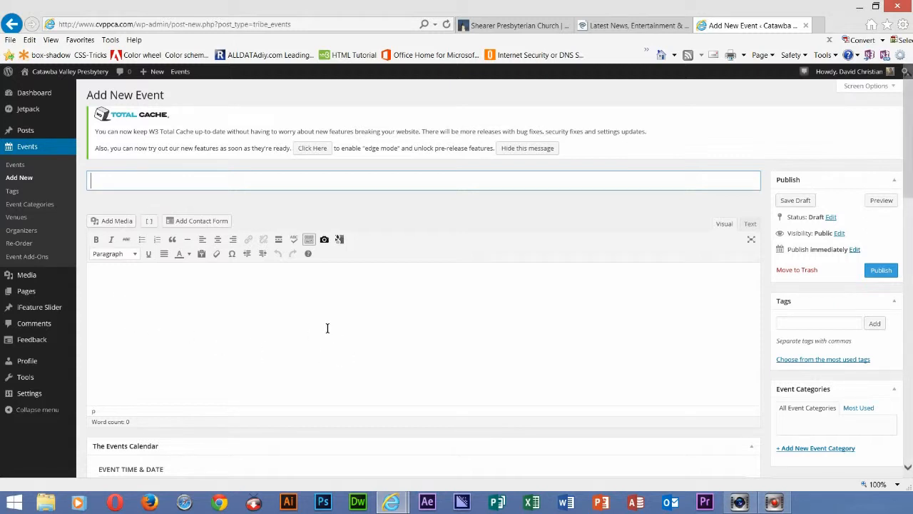
- Hide the second row of formatting tools in the event description editor and show it again
{"action": "left_click", "coordinate": [307, 240]}
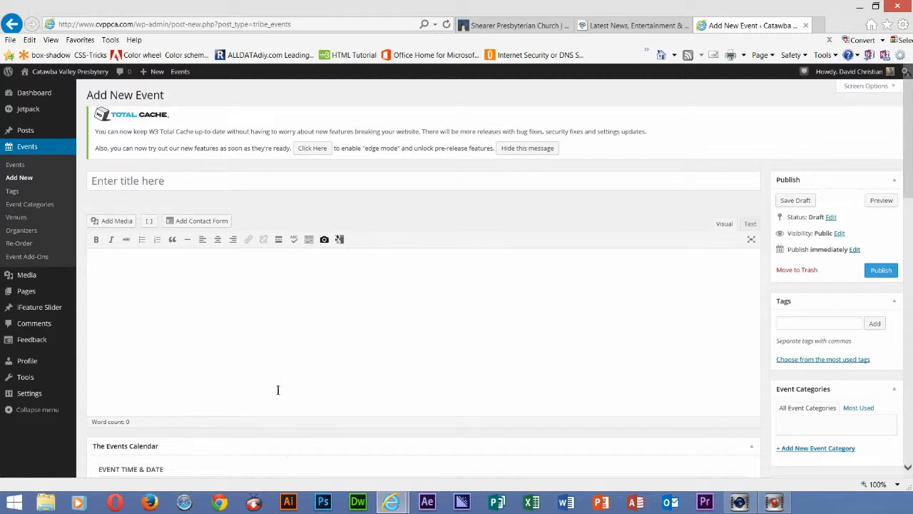
{"action": "left_click", "coordinate": [307, 238]}
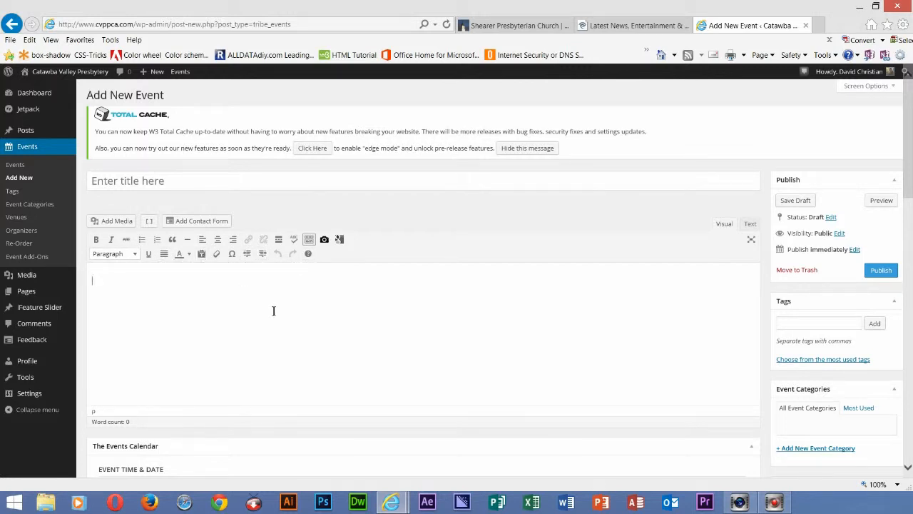
- Set the event's start date to April 24, 2015
{"action": "scroll", "coordinate": [385, 311], "scroll_direction": "down", "scroll_amount": 2}
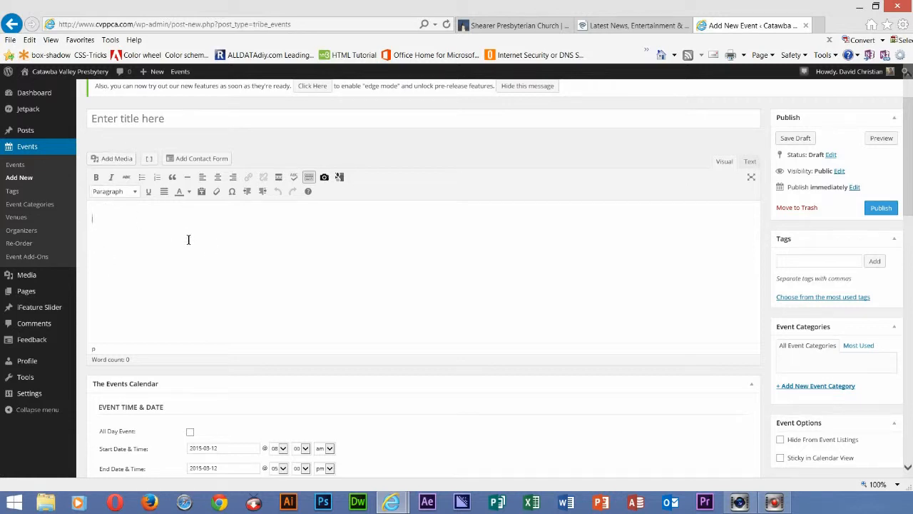
{"action": "scroll", "coordinate": [200, 256], "scroll_direction": "down", "scroll_amount": 3}
{"action": "scroll", "coordinate": [204, 286], "scroll_direction": "down", "scroll_amount": 1}
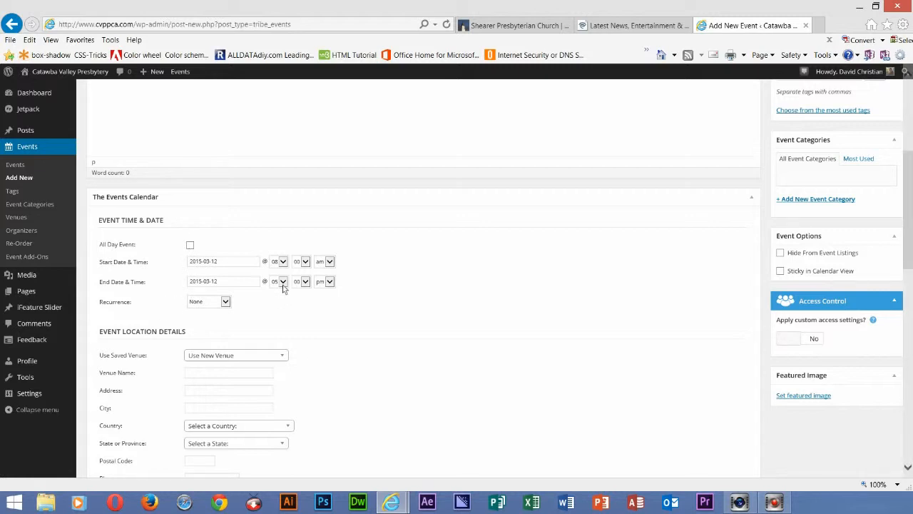
{"action": "left_click", "coordinate": [221, 261]}
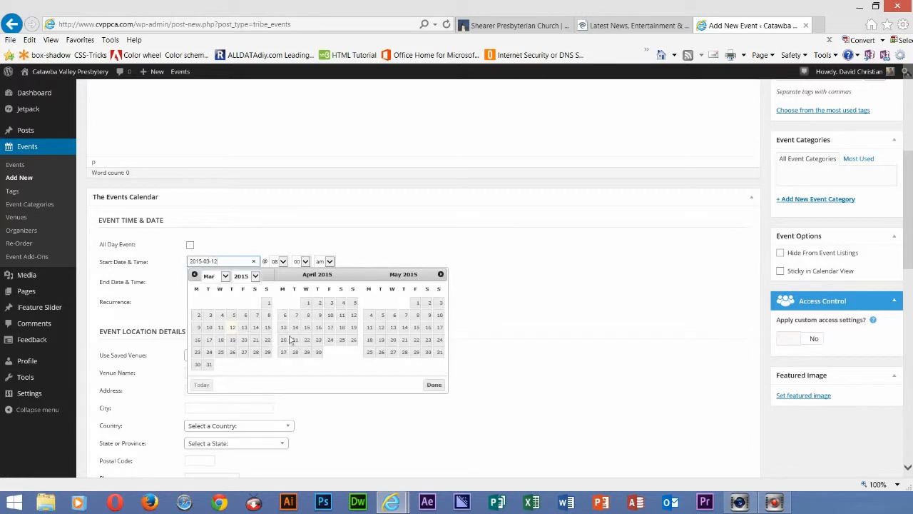
{"action": "left_click", "coordinate": [330, 340]}
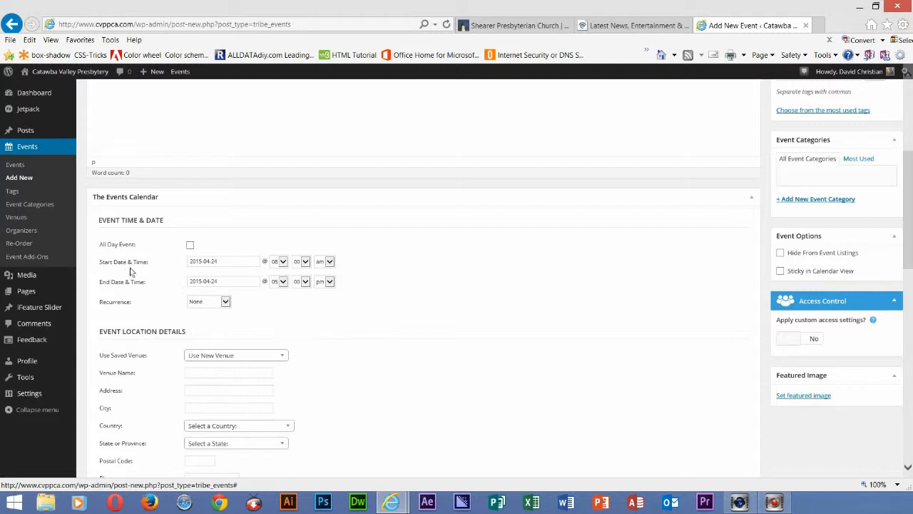
- Examine the choices for the event's start hour, minutes, am/pm and recurrence without changing them
{"action": "left_click", "coordinate": [282, 262]}
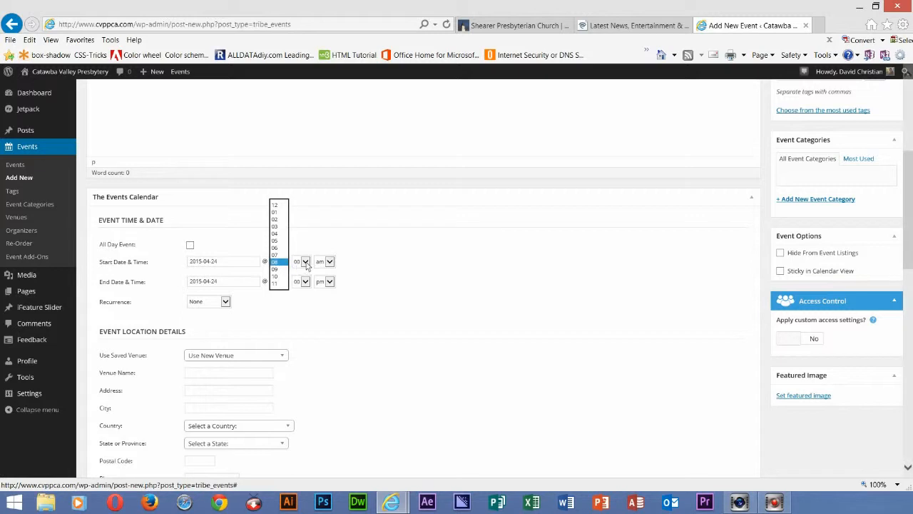
{"action": "left_click", "coordinate": [305, 262]}
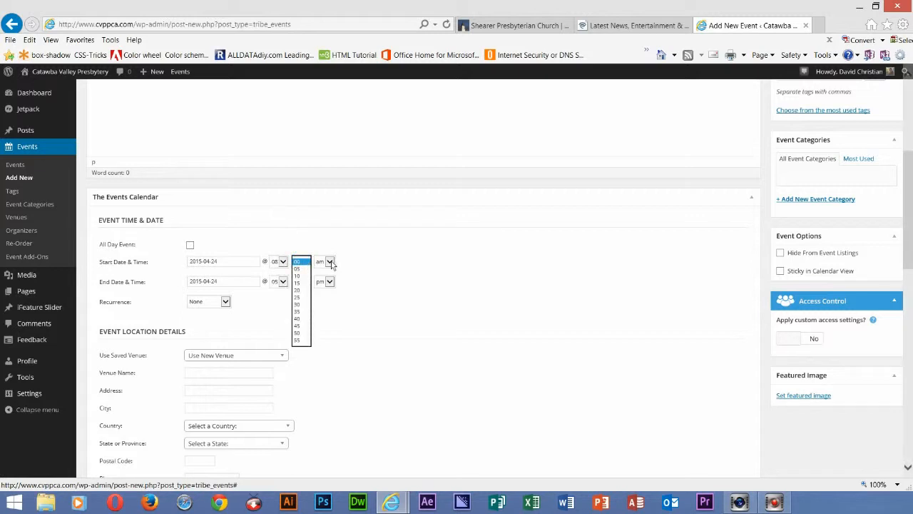
{"action": "left_click", "coordinate": [330, 261]}
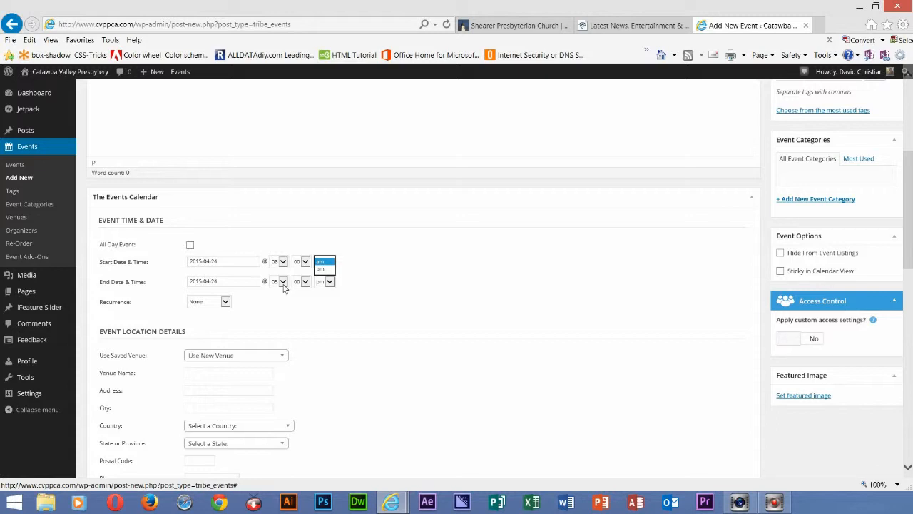
{"action": "left_click", "coordinate": [225, 302]}
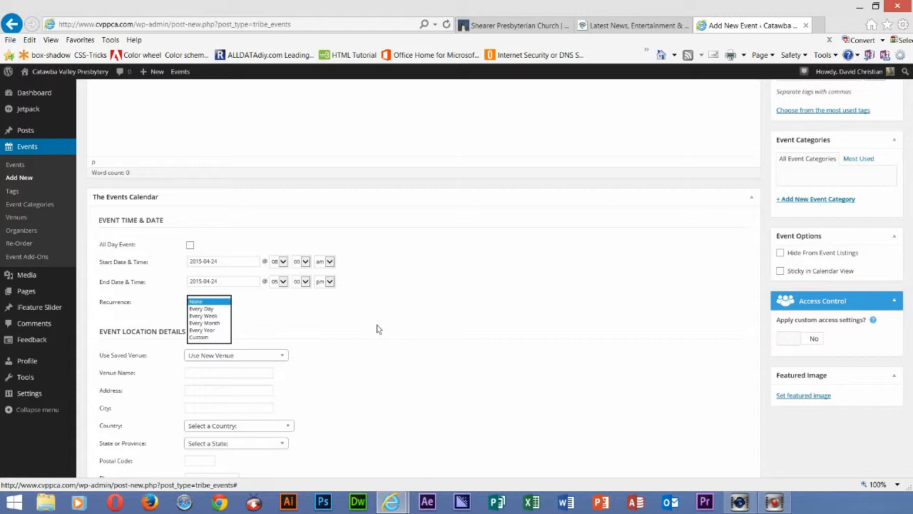
{"action": "left_click", "coordinate": [413, 250]}
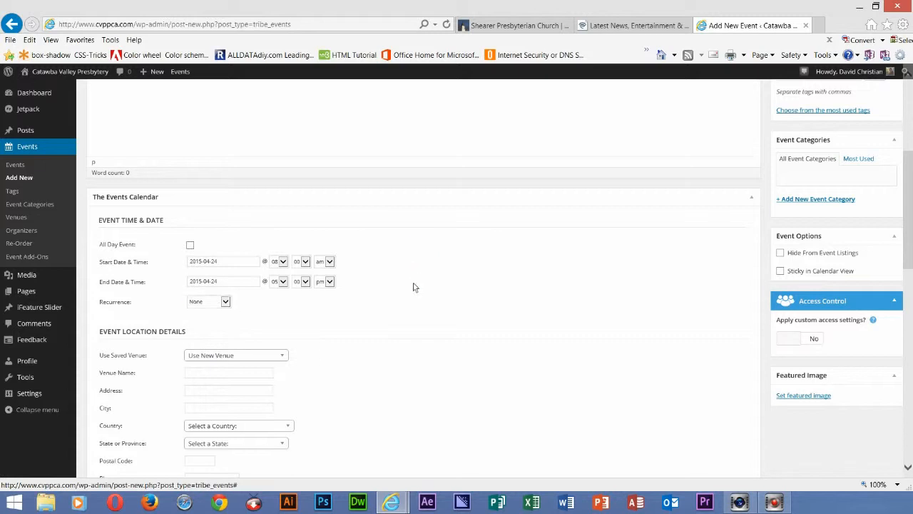
- Search the saved venues in the event location details for "Stated Meeting" and close the list
{"action": "scroll", "coordinate": [457, 300], "scroll_direction": "down", "scroll_amount": 5}
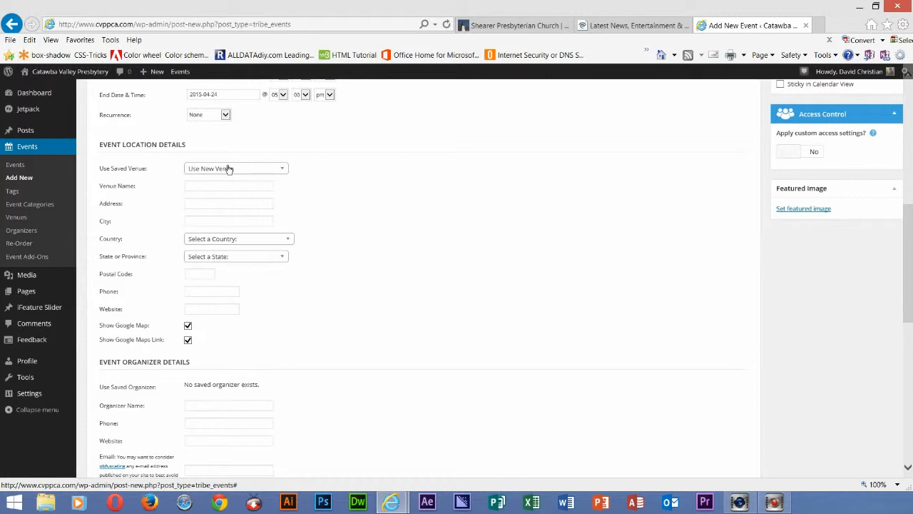
{"action": "left_click", "coordinate": [282, 172]}
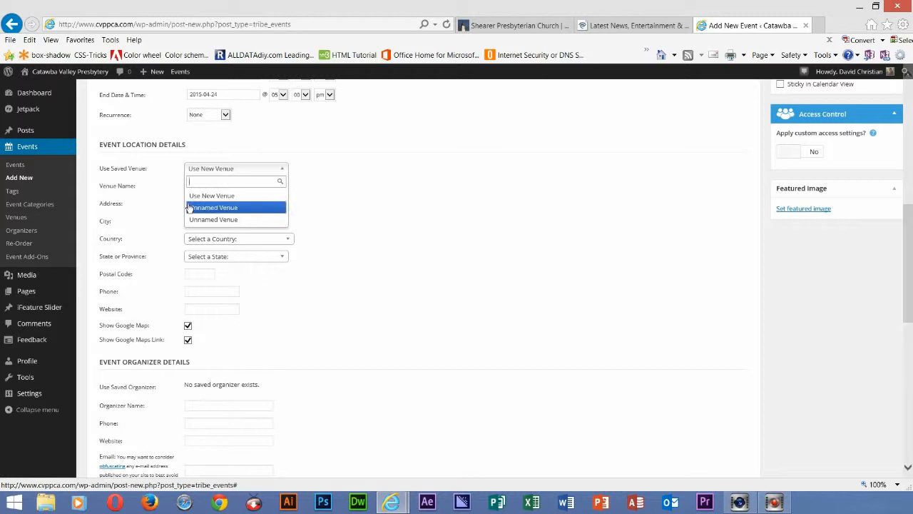
{"action": "type", "text": "Sta"}
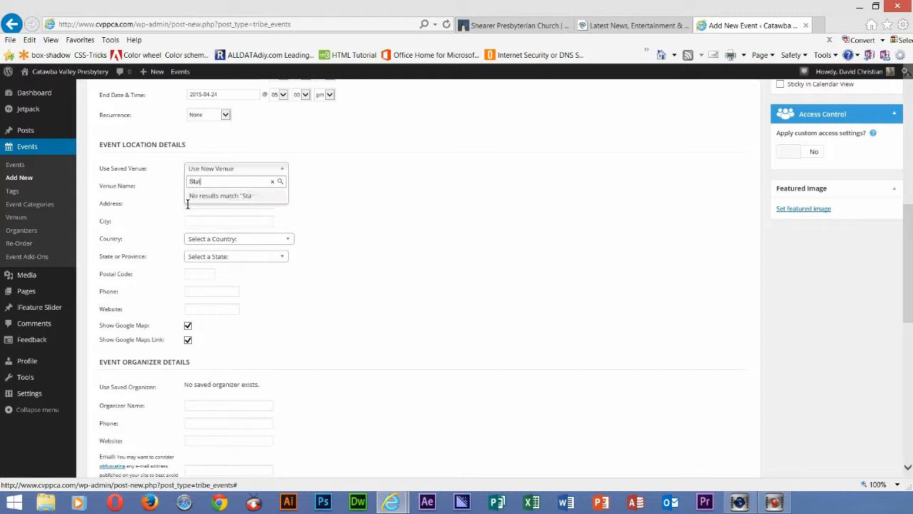
{"action": "type", "text": "ted Meet"}
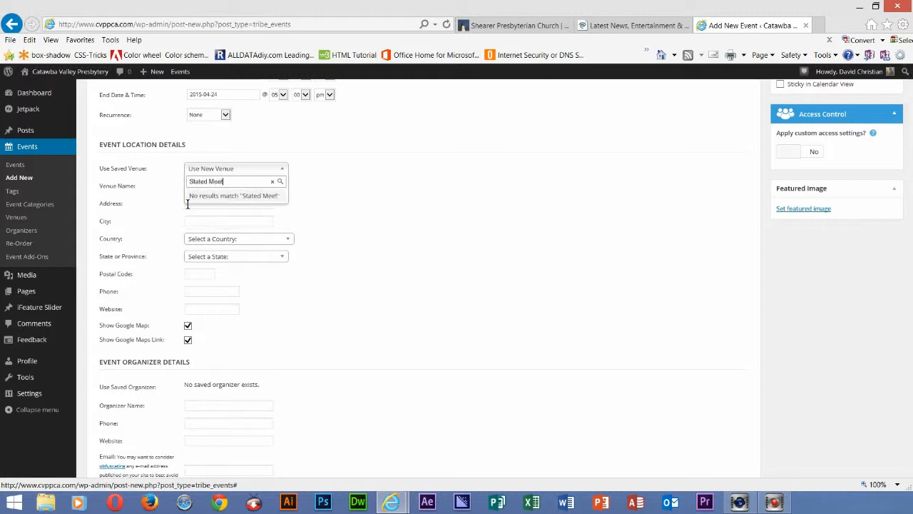
{"action": "type", "text": "ing"}
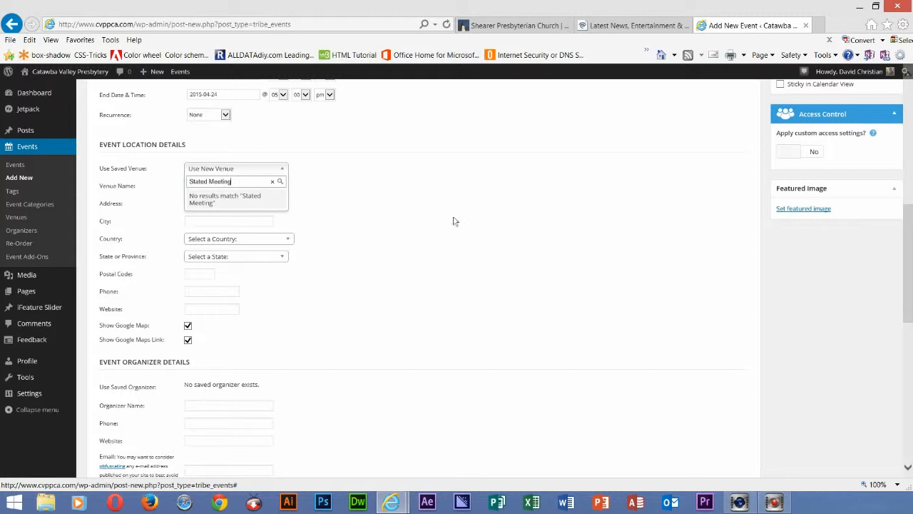
{"action": "left_click", "coordinate": [419, 215]}
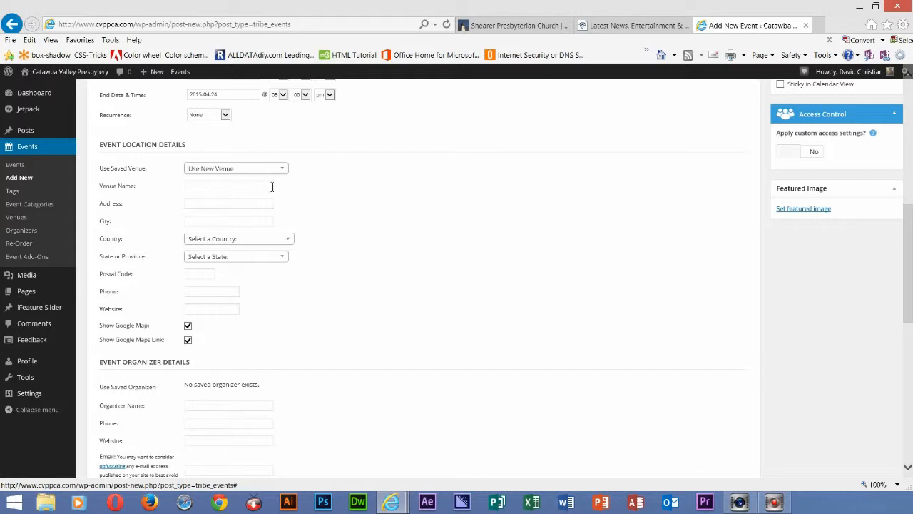
- Disable comments in the event's discussion settings
{"action": "left_click", "coordinate": [191, 204]}
{"action": "scroll", "coordinate": [565, 268], "scroll_direction": "down", "scroll_amount": 3}
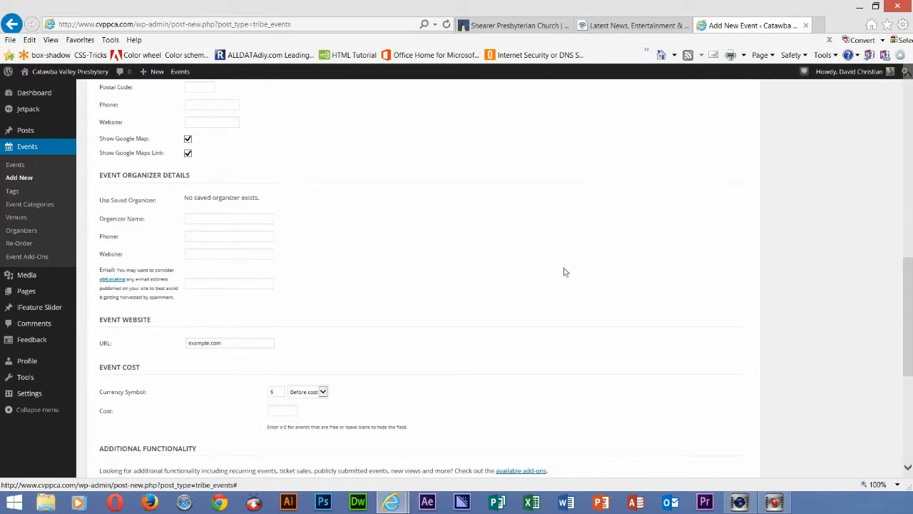
{"action": "scroll", "coordinate": [563, 269], "scroll_direction": "down", "scroll_amount": 1}
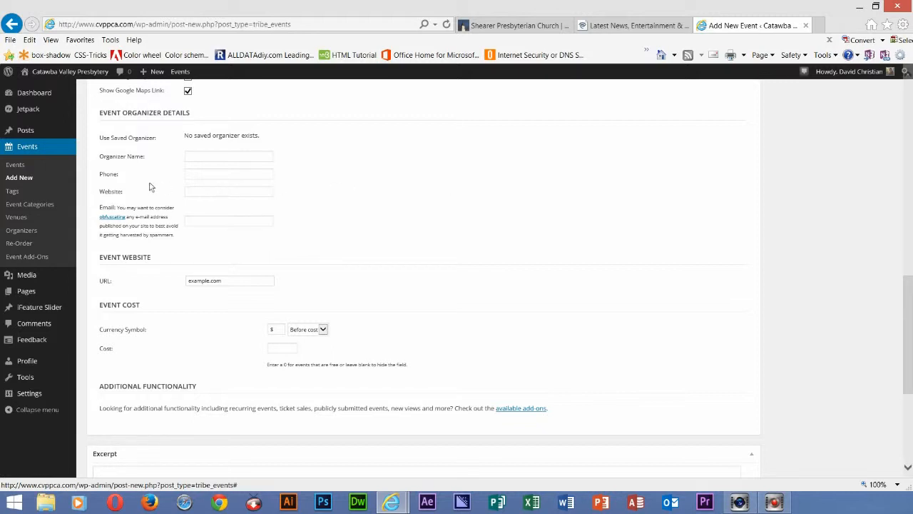
{"action": "scroll", "coordinate": [358, 179], "scroll_direction": "down", "scroll_amount": 2}
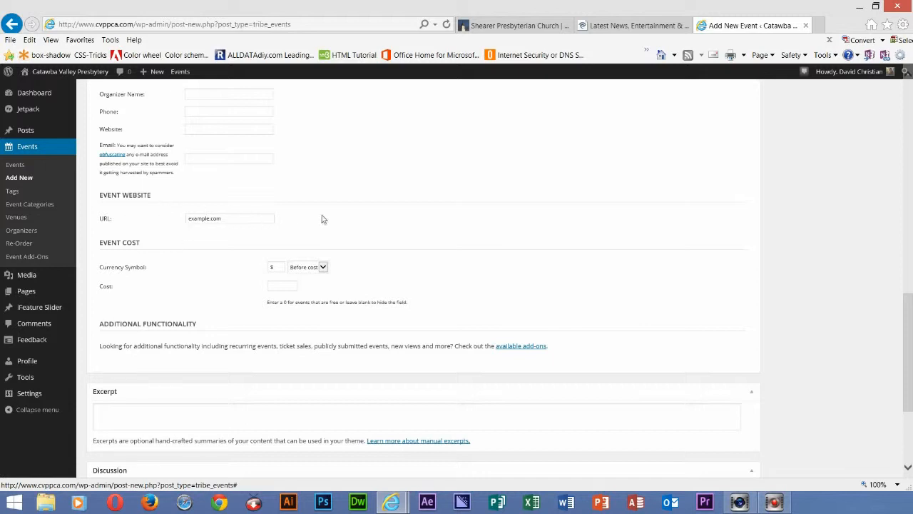
{"action": "scroll", "coordinate": [517, 196], "scroll_direction": "down", "scroll_amount": 1}
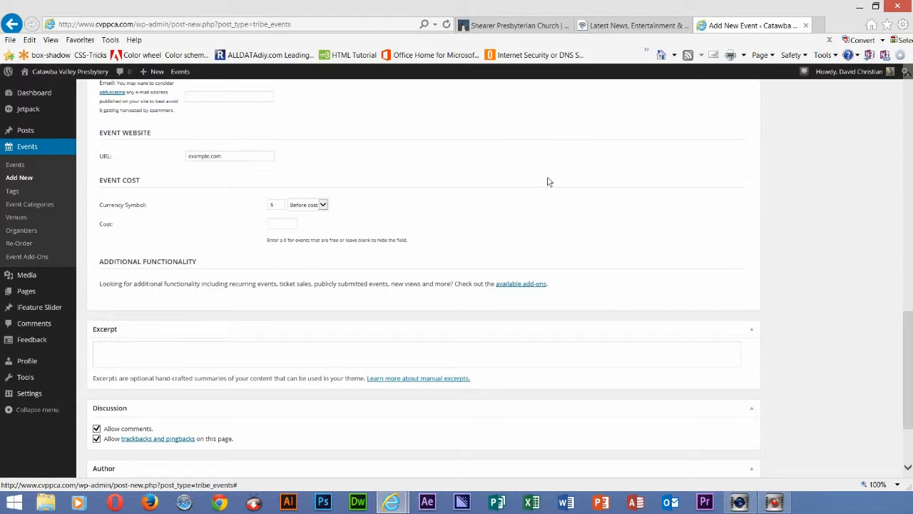
{"action": "scroll", "coordinate": [548, 182], "scroll_direction": "down", "scroll_amount": 1}
{"action": "scroll", "coordinate": [547, 180], "scroll_direction": "down", "scroll_amount": 1}
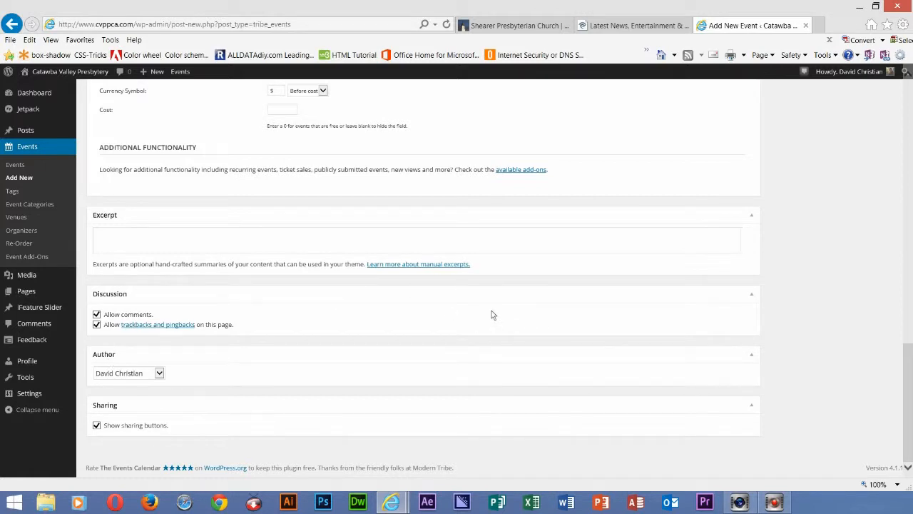
{"action": "left_click", "coordinate": [97, 315]}
{"action": "scroll", "coordinate": [628, 324], "scroll_direction": "up", "scroll_amount": 1}
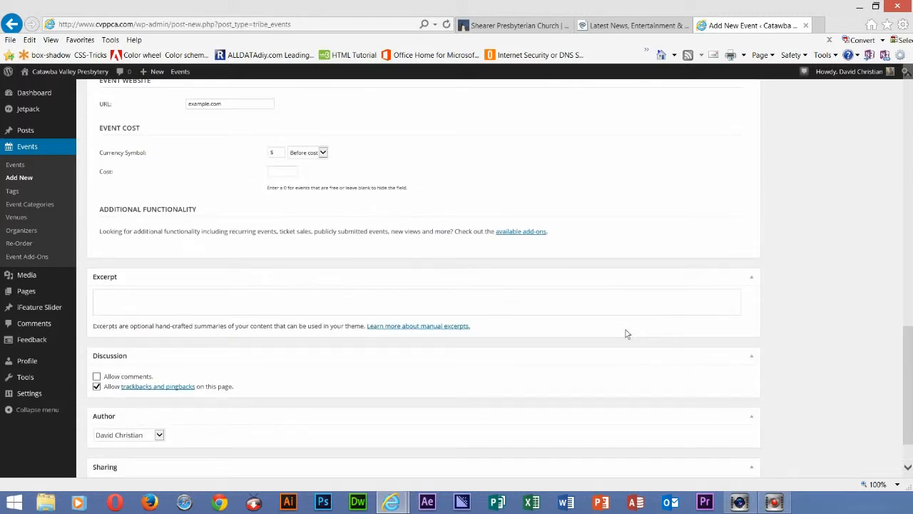
{"action": "scroll", "coordinate": [620, 335], "scroll_direction": "up", "scroll_amount": 1}
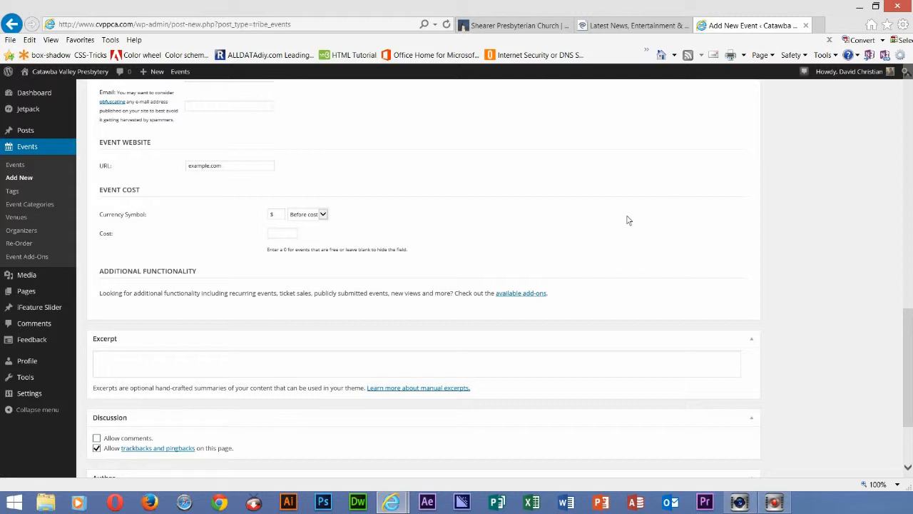
{"action": "scroll", "coordinate": [539, 178], "scroll_direction": "down", "scroll_amount": 1}
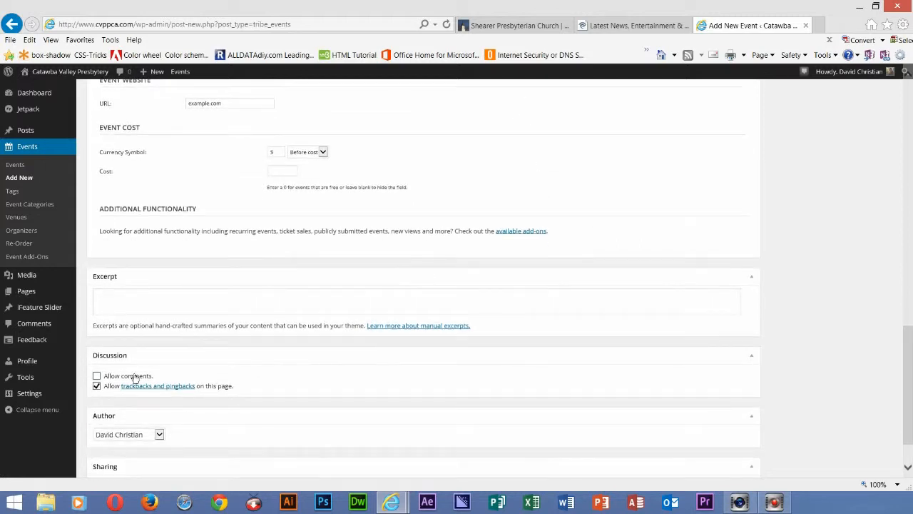
{"action": "scroll", "coordinate": [461, 358], "scroll_direction": "down", "scroll_amount": 1}
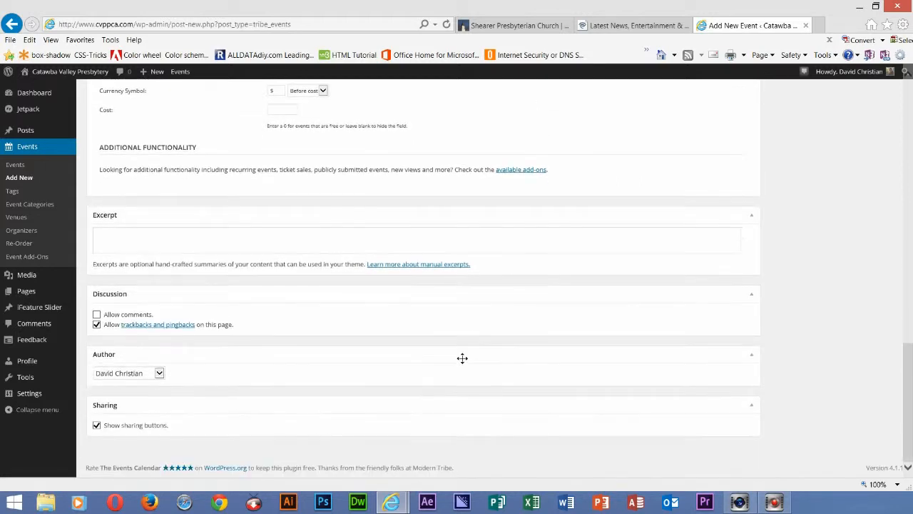
- Review the new event form from the discussion settings back up to the title, description, and date and time fields
{"action": "scroll", "coordinate": [467, 363], "scroll_direction": "up", "scroll_amount": 3}
{"action": "scroll", "coordinate": [462, 373], "scroll_direction": "up", "scroll_amount": 5}
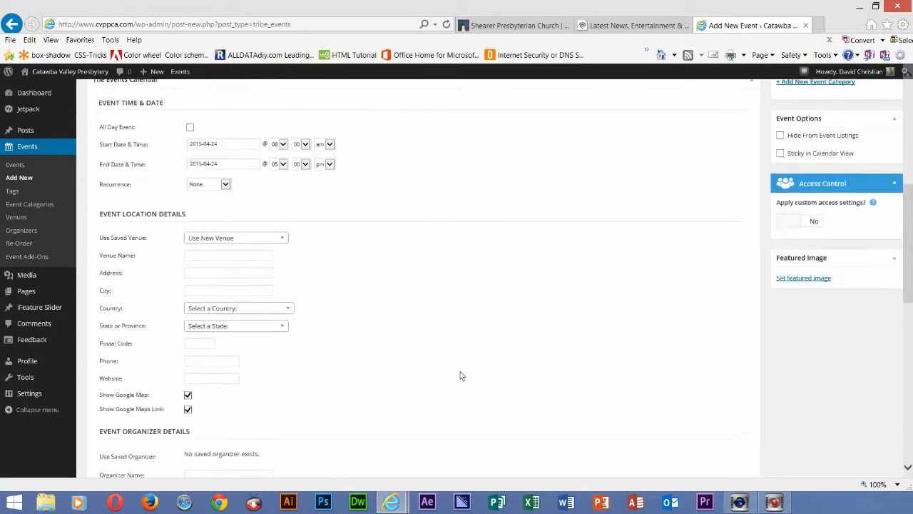
{"action": "scroll", "coordinate": [684, 187], "scroll_direction": "up", "scroll_amount": 4}
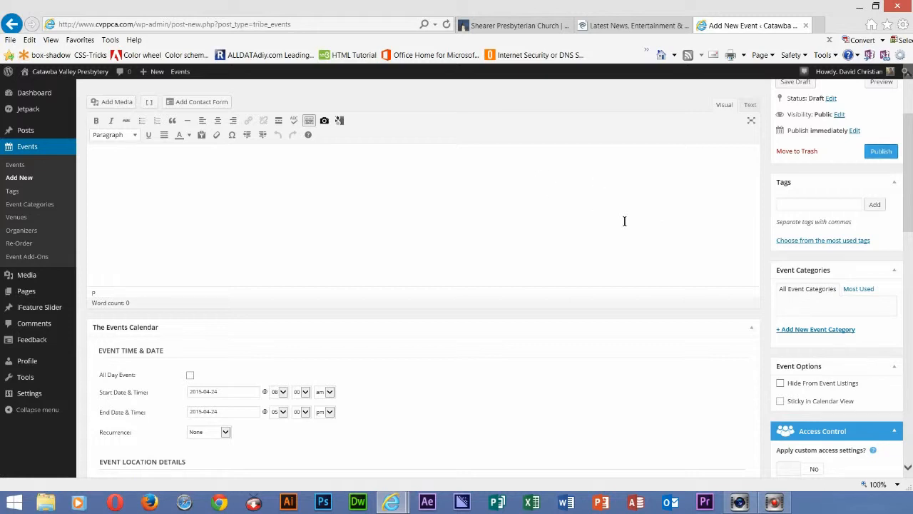
{"action": "scroll", "coordinate": [603, 231], "scroll_direction": "down", "scroll_amount": 1}
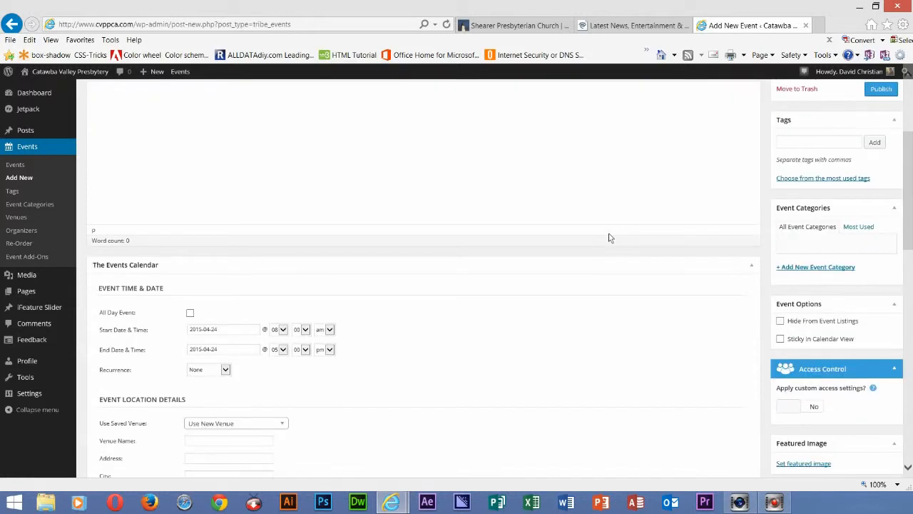
{"action": "scroll", "coordinate": [602, 230], "scroll_direction": "up", "scroll_amount": 2}
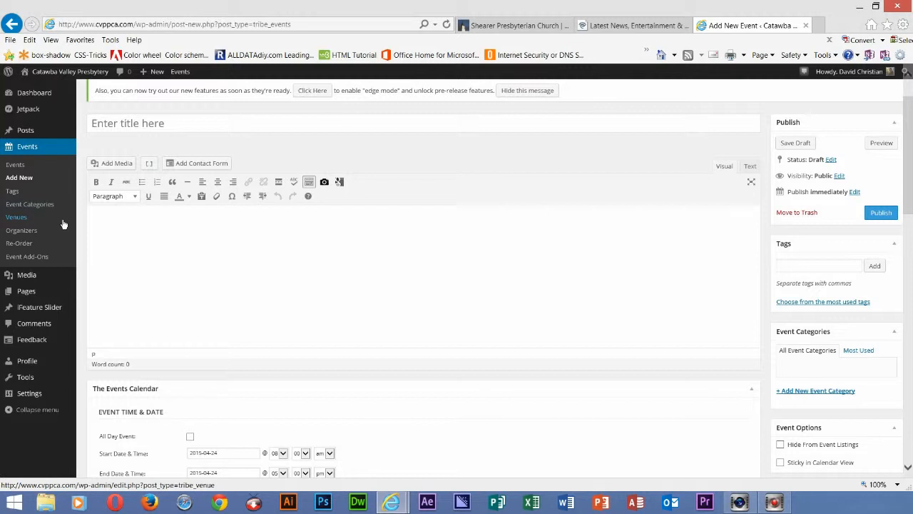
{"action": "scroll", "coordinate": [63, 224], "scroll_direction": "down", "scroll_amount": 1}
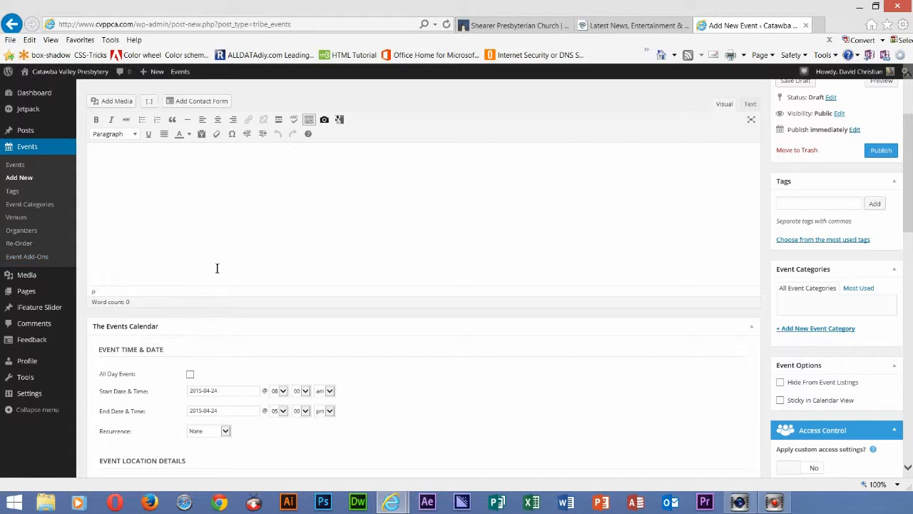
{"action": "scroll", "coordinate": [218, 267], "scroll_direction": "down", "scroll_amount": 1}
- Open the media library, choose AV combined.pdf as the file to upload and cancel the file selection
{"action": "mouse_move", "coordinate": [29, 277]}
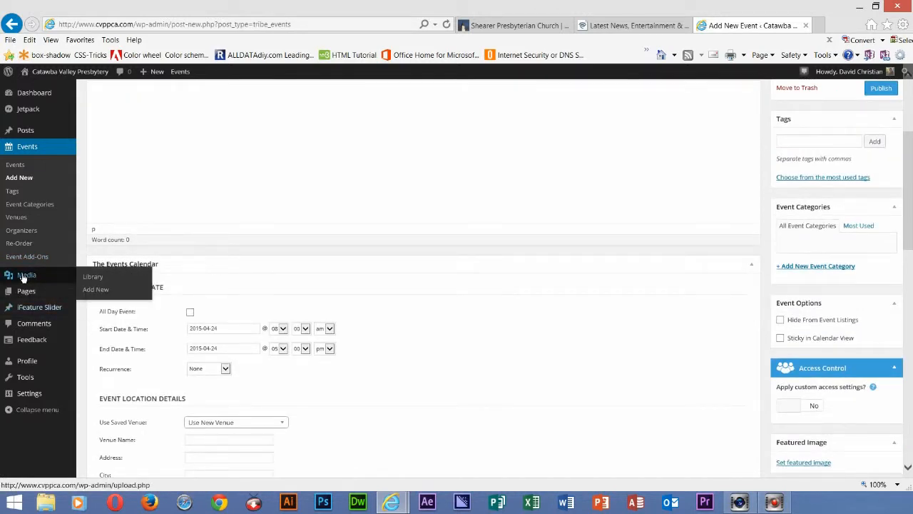
{"action": "left_click", "coordinate": [96, 279]}
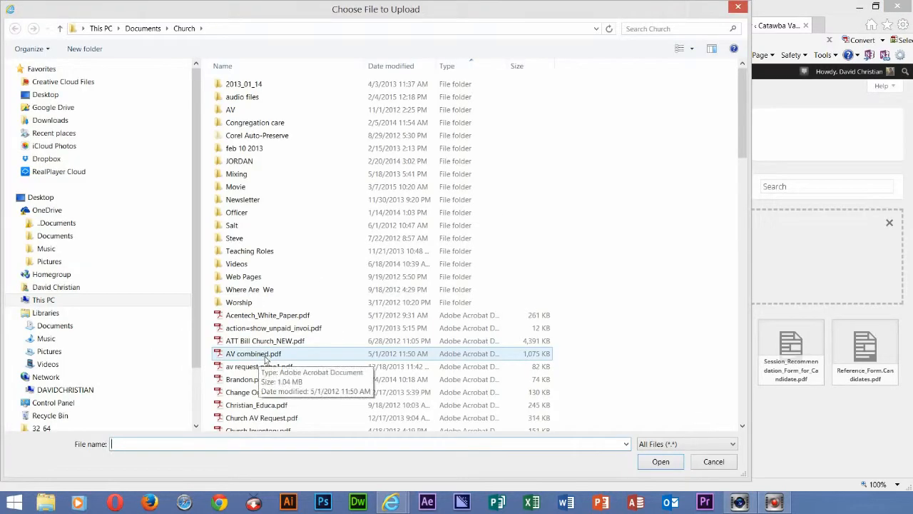
{"action": "left_click", "coordinate": [267, 356]}
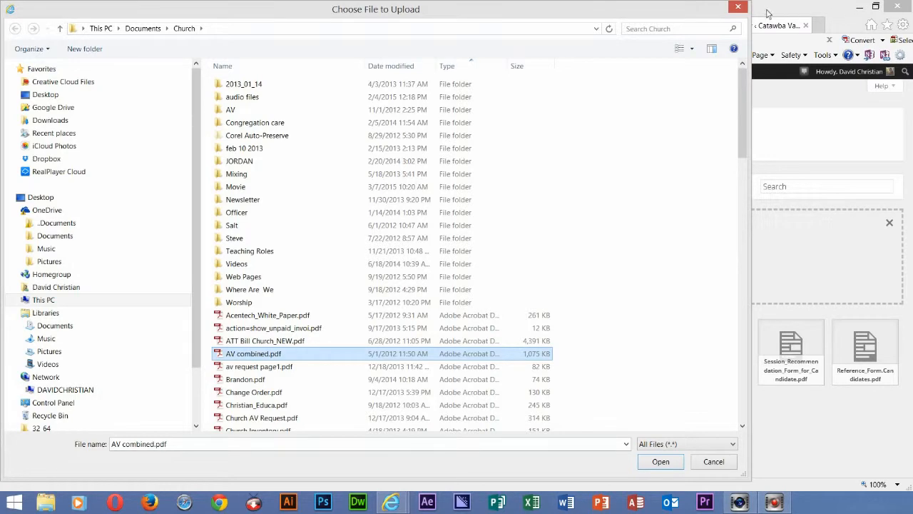
{"action": "left_click", "coordinate": [738, 8]}
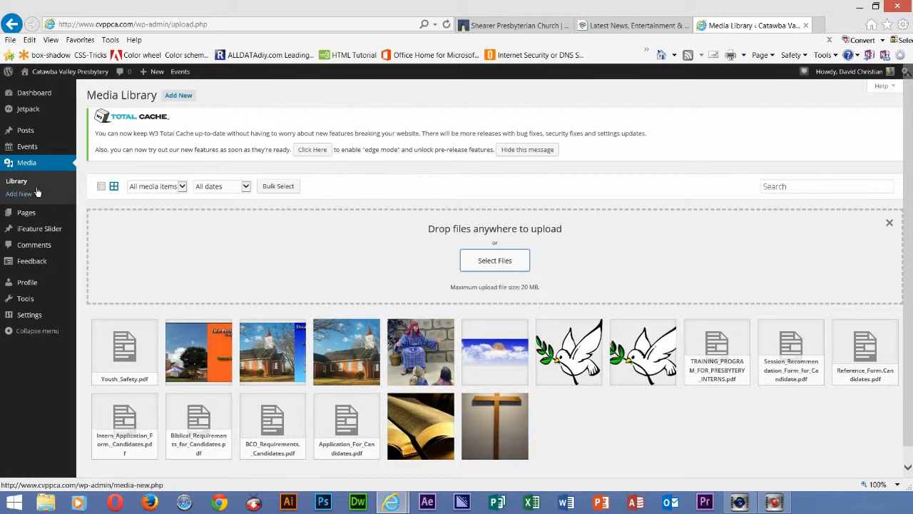
- Open the list of all pages and look through the site's existing pages
{"action": "mouse_move", "coordinate": [31, 213]}
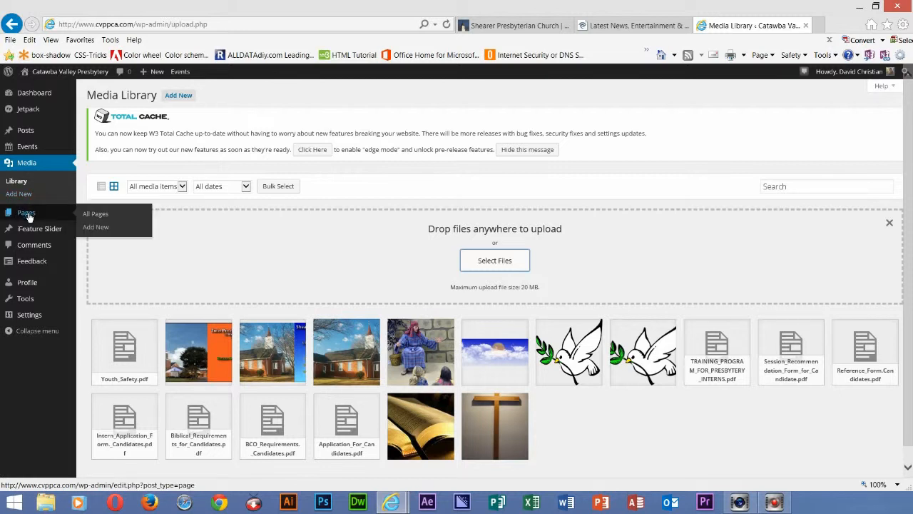
{"action": "left_click", "coordinate": [96, 215]}
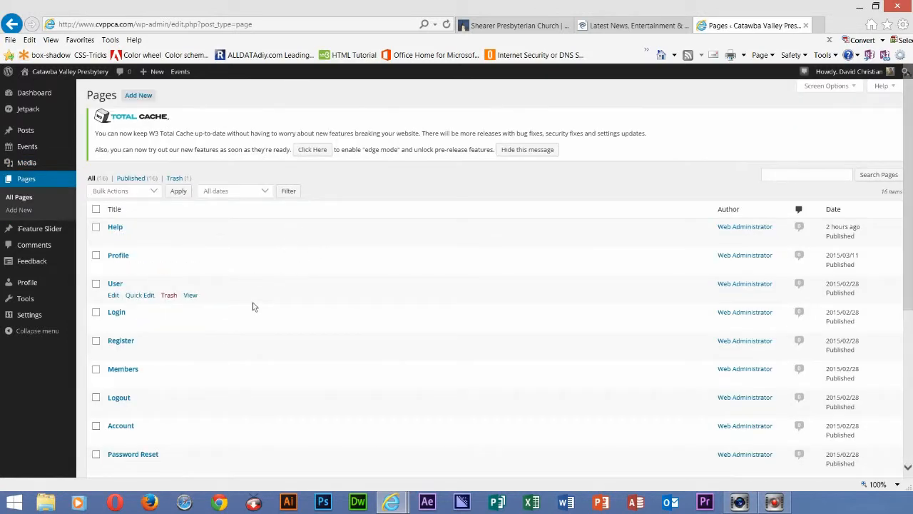
{"action": "scroll", "coordinate": [253, 307], "scroll_direction": "down", "scroll_amount": 3}
{"action": "scroll", "coordinate": [253, 309], "scroll_direction": "down", "scroll_amount": 3}
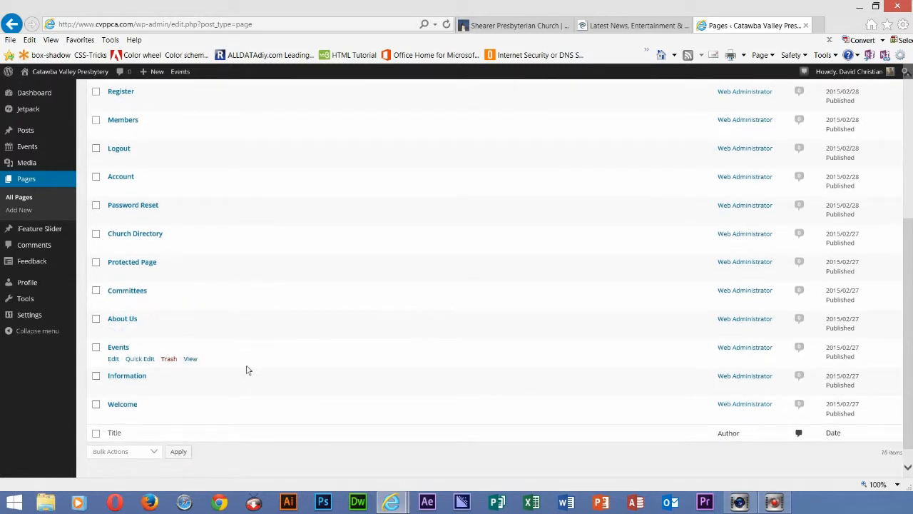
{"action": "scroll", "coordinate": [295, 393], "scroll_direction": "up", "scroll_amount": 3}
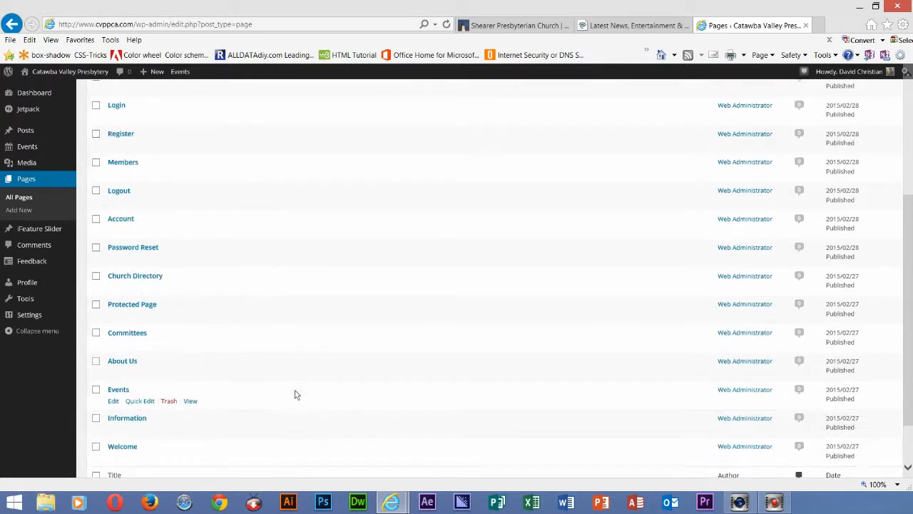
{"action": "scroll", "coordinate": [296, 393], "scroll_direction": "up", "scroll_amount": 2}
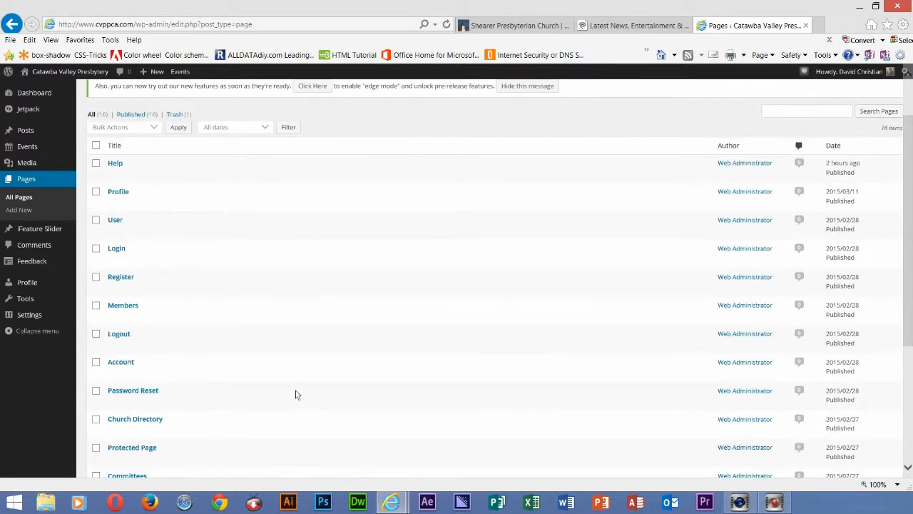
{"action": "scroll", "coordinate": [295, 391], "scroll_direction": "down", "scroll_amount": 5}
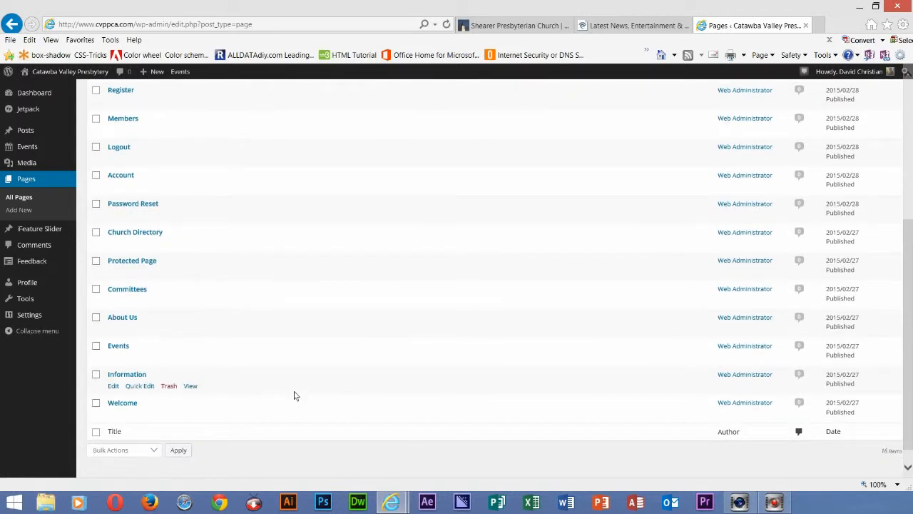
{"action": "scroll", "coordinate": [291, 397], "scroll_direction": "down", "scroll_amount": 1}
{"action": "scroll", "coordinate": [291, 398], "scroll_direction": "up", "scroll_amount": 2}
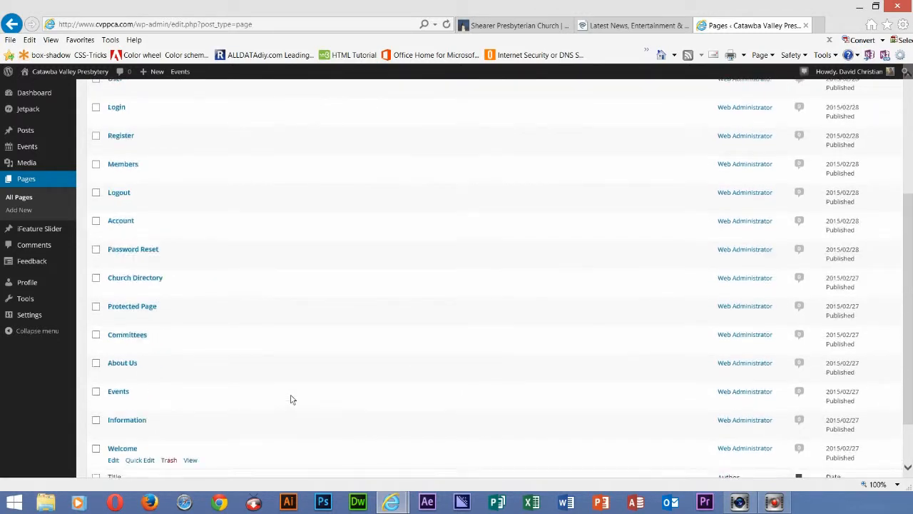
- Open the Welcome page for editing and select its mission statement paragraph
{"action": "scroll", "coordinate": [289, 400], "scroll_direction": "down", "scroll_amount": 2}
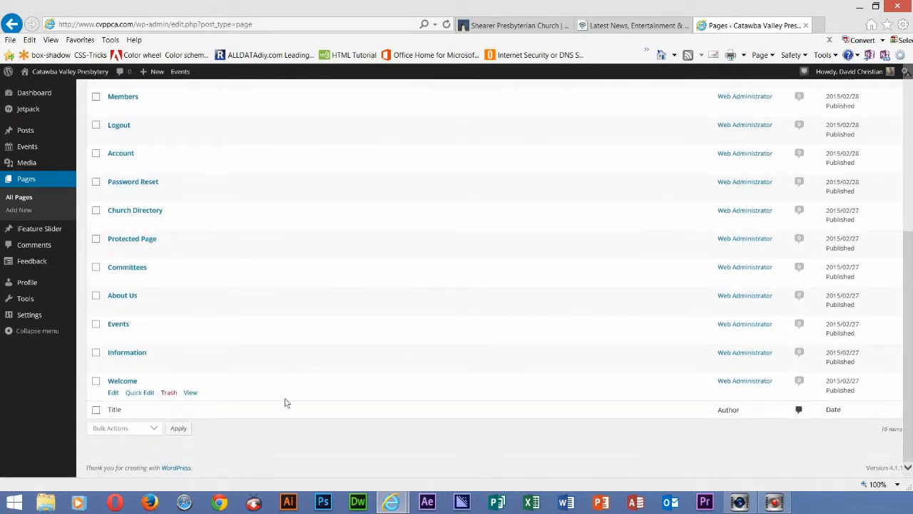
{"action": "left_click", "coordinate": [114, 393]}
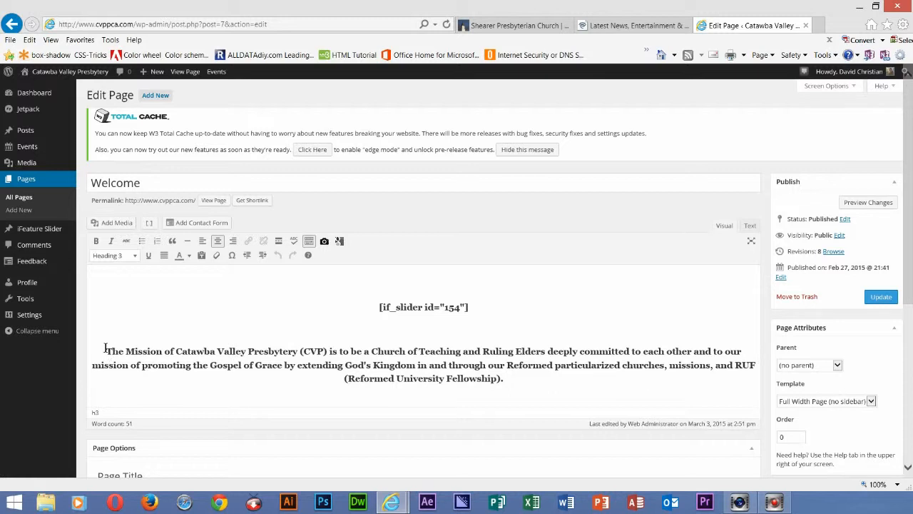
{"action": "left_click_drag", "start_coordinate": [105, 349], "coordinate": [519, 390]}
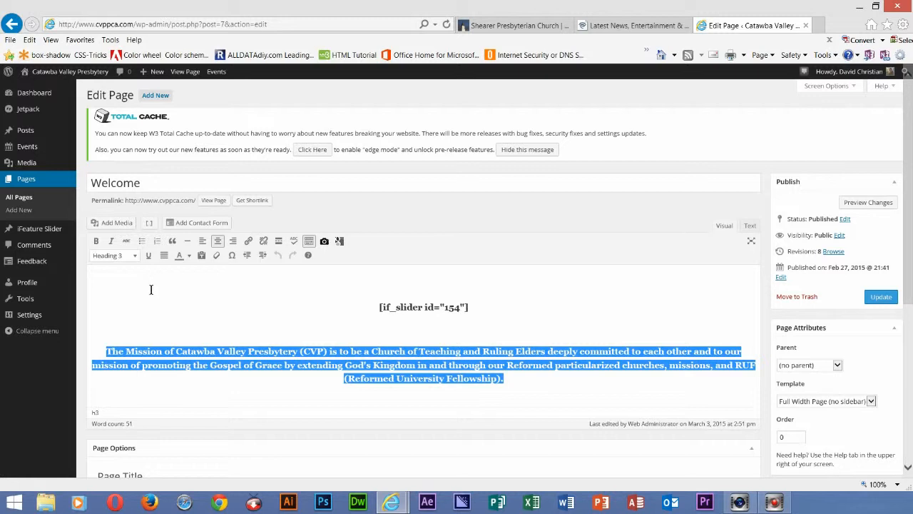
- Return to the list of all pages and open the Protected Page for editing
{"action": "left_click", "coordinate": [23, 203]}
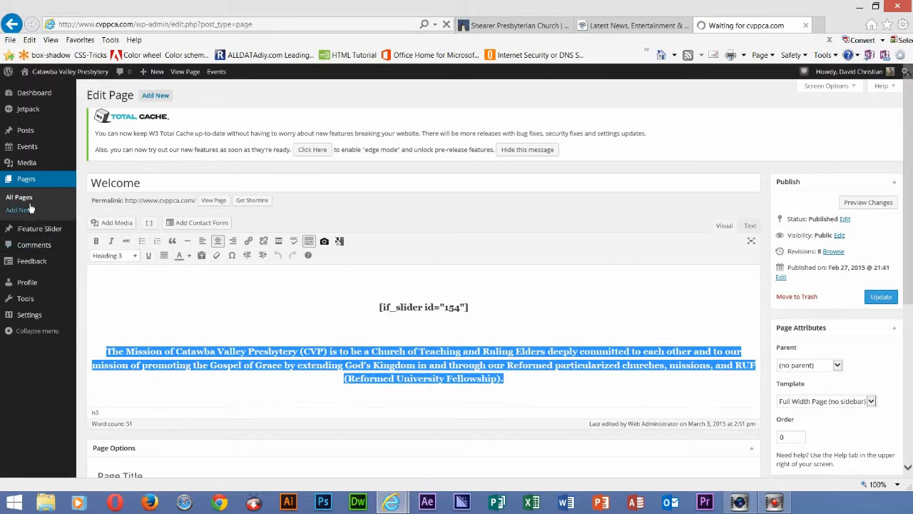
{"action": "scroll", "coordinate": [405, 351], "scroll_direction": "down", "scroll_amount": 5}
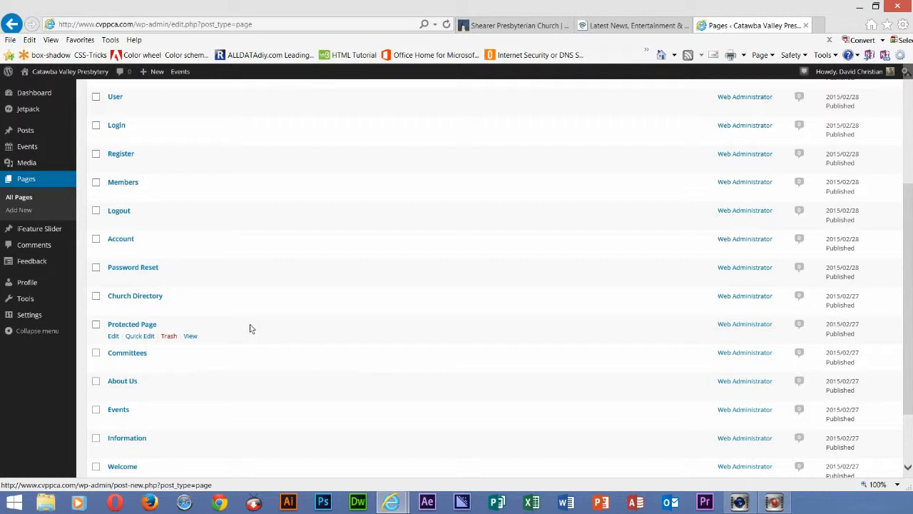
{"action": "left_click", "coordinate": [112, 337]}
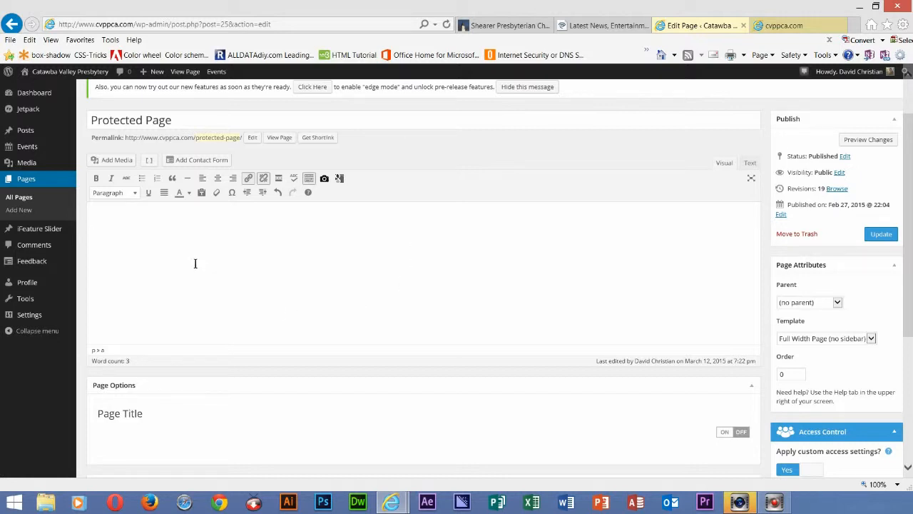
- Insert Youth_Safety.pdf from the media library into the Protected Page's content and update the page
{"action": "left_click", "coordinate": [89, 208]}
{"action": "left_click", "coordinate": [118, 160]}
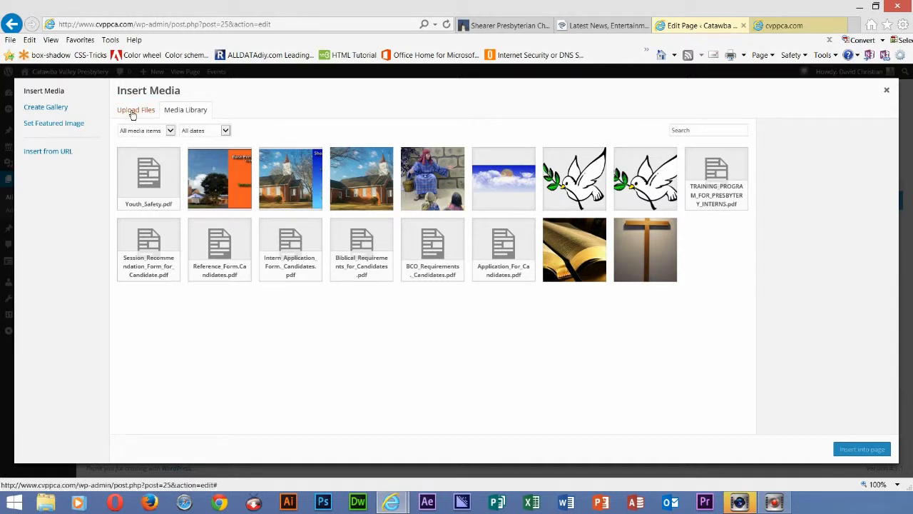
{"action": "left_click", "coordinate": [145, 181]}
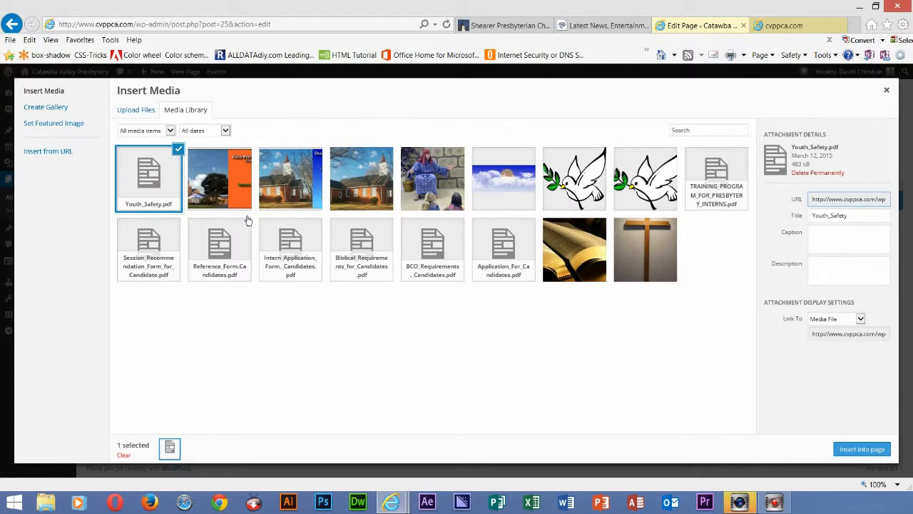
{"action": "left_click", "coordinate": [862, 450]}
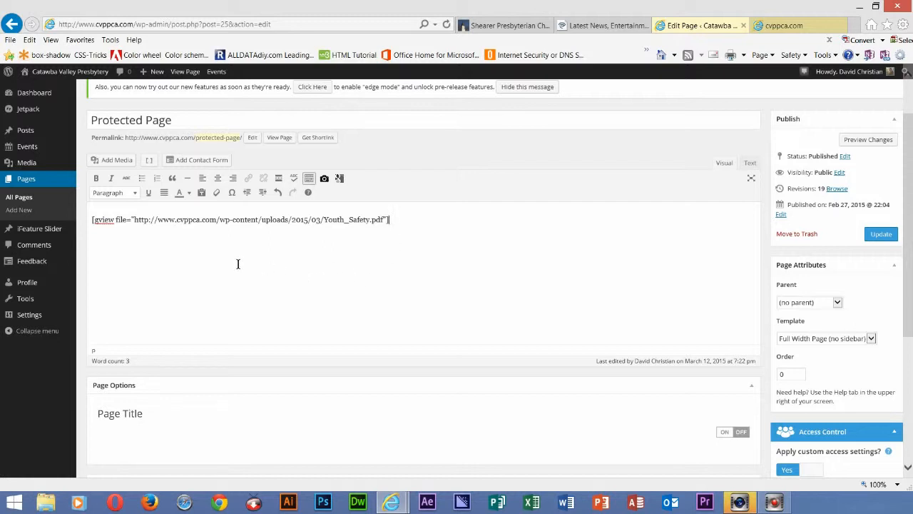
{"action": "left_click", "coordinate": [875, 236]}
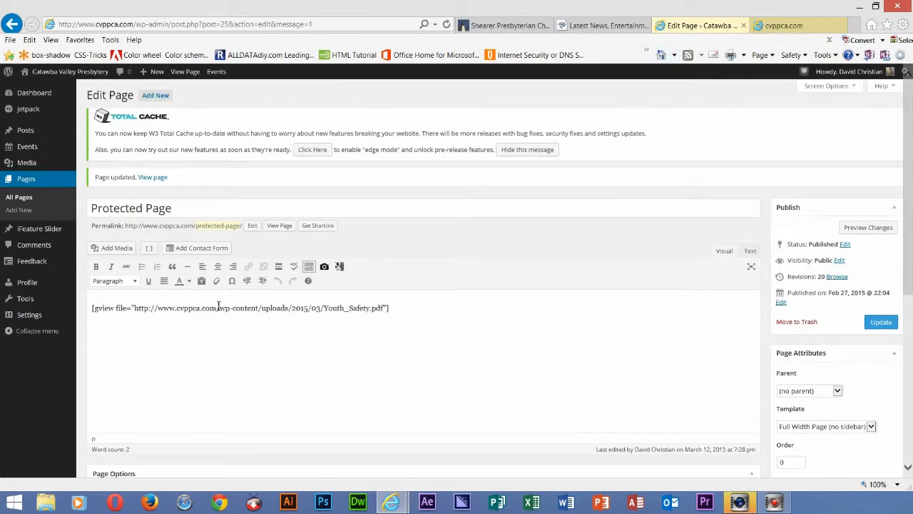
- View the published Protected Page, browse through the embedded Youth Safety PDF and zoom in on its first page
{"action": "left_click", "coordinate": [279, 225]}
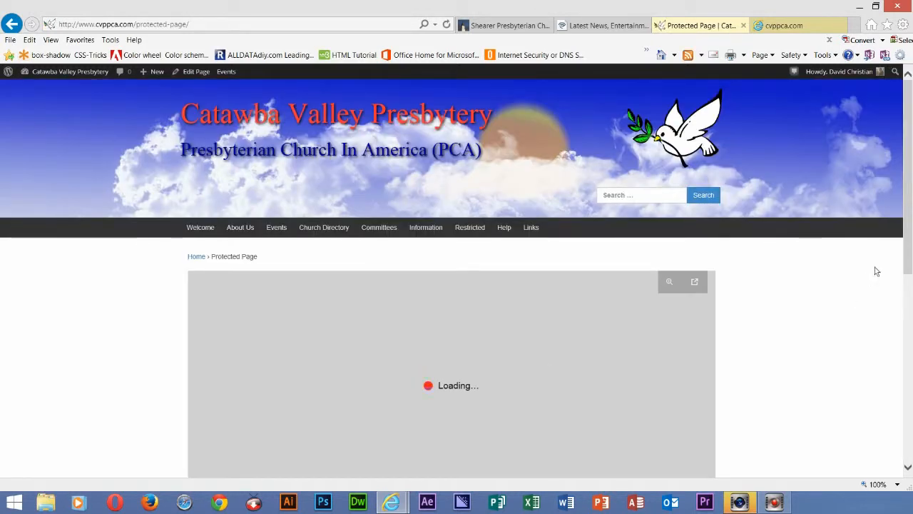
{"action": "scroll", "coordinate": [856, 285], "scroll_direction": "down", "scroll_amount": 3}
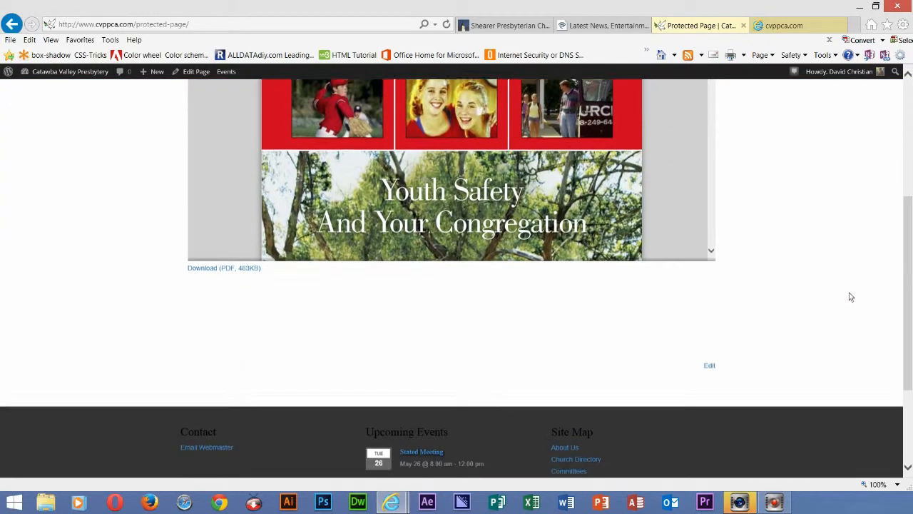
{"action": "scroll", "coordinate": [849, 292], "scroll_direction": "up", "scroll_amount": 2}
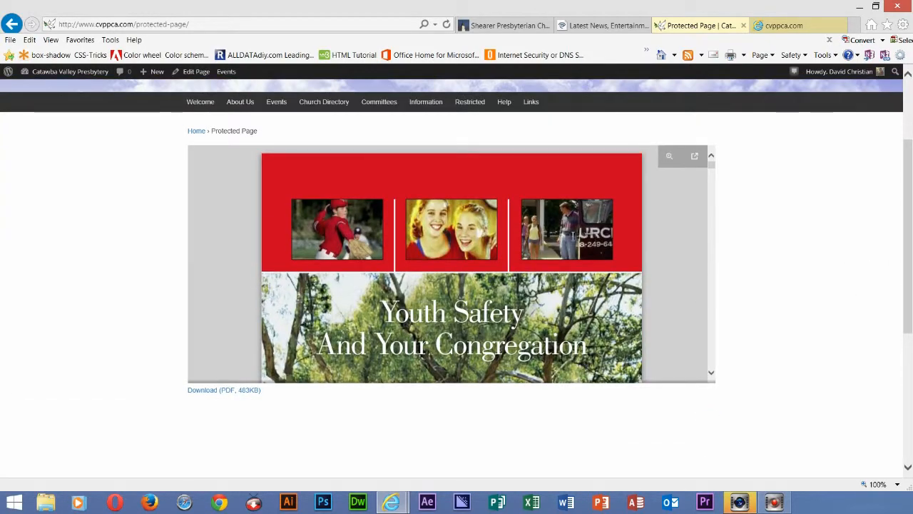
{"action": "scroll", "coordinate": [523, 230], "scroll_direction": "down", "scroll_amount": 5}
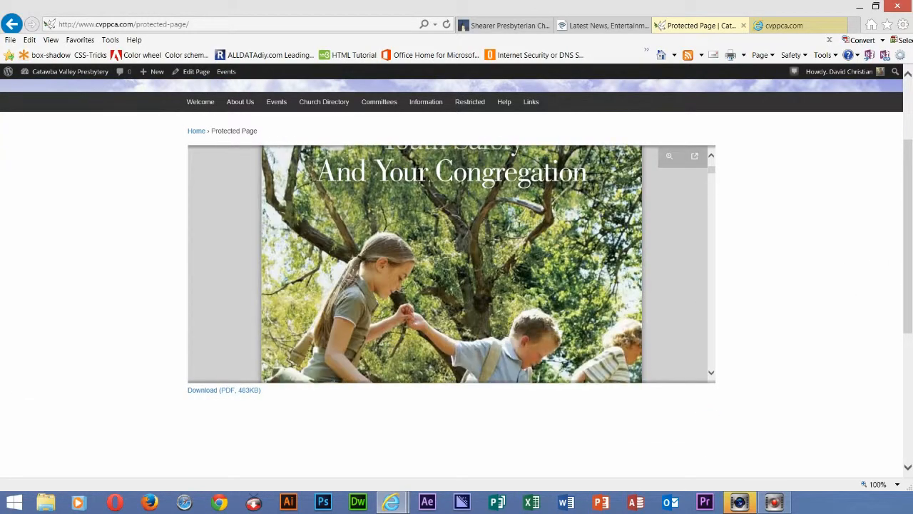
{"action": "scroll", "coordinate": [519, 234], "scroll_direction": "down", "scroll_amount": 8}
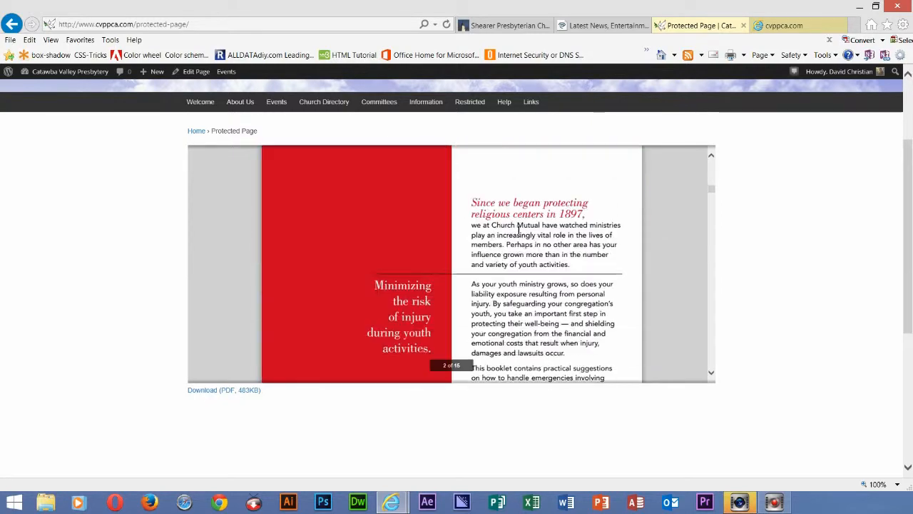
{"action": "scroll", "coordinate": [519, 234], "scroll_direction": "down", "scroll_amount": 2}
{"action": "scroll", "coordinate": [527, 231], "scroll_direction": "up", "scroll_amount": 10}
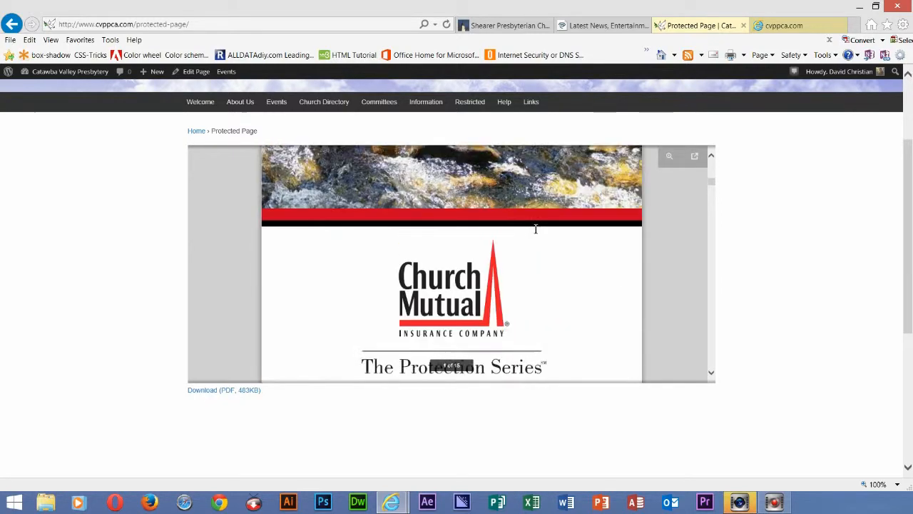
{"action": "scroll", "coordinate": [534, 229], "scroll_direction": "up", "scroll_amount": 5}
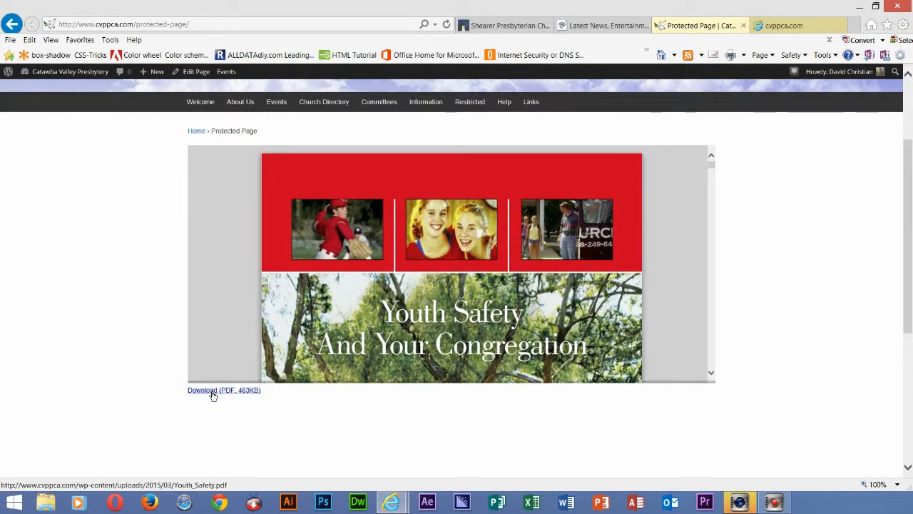
{"action": "mouse_move", "coordinate": [690, 234]}
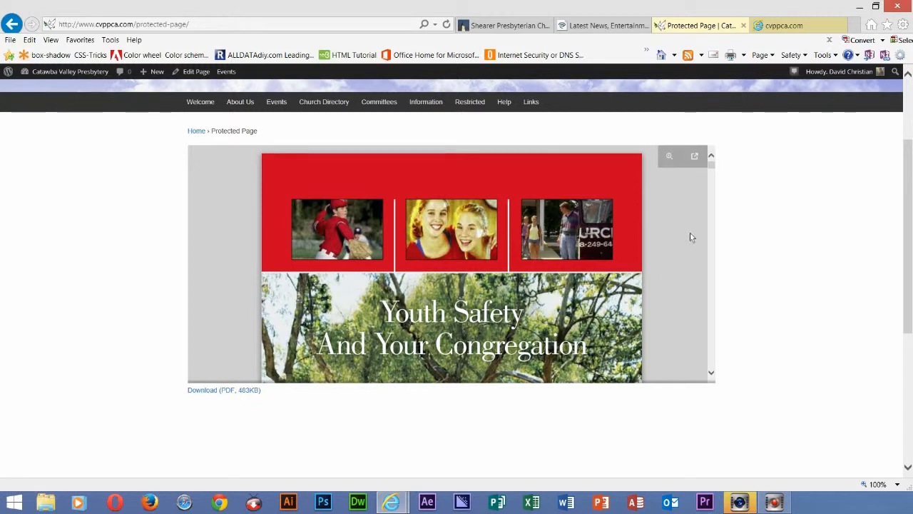
{"action": "left_click", "coordinate": [667, 157]}
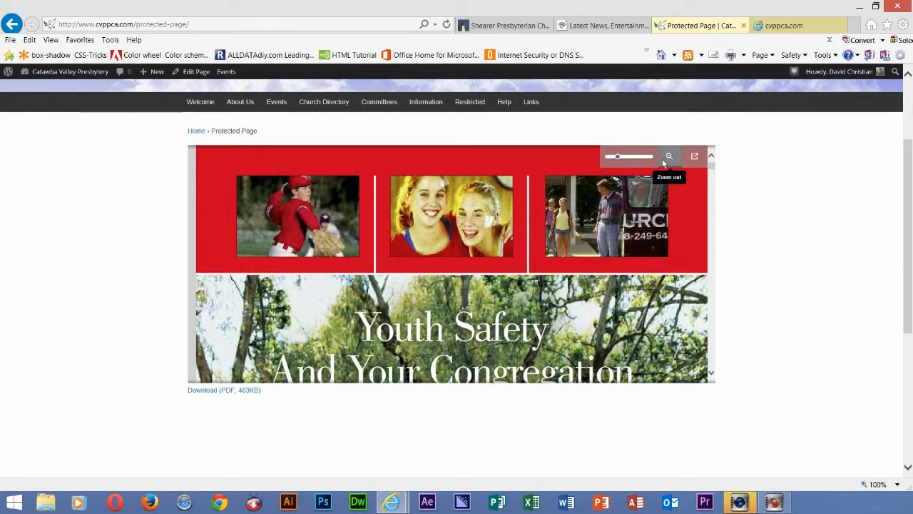
- Zoom out the embedded Youth Safety PDF, open it in its own viewer window and browse its pages
{"action": "mouse_move", "coordinate": [614, 155]}
{"action": "left_mouse_down"}
{"action": "mouse_move", "coordinate": [573, 145]}
{"action": "mouse_move", "coordinate": [601, 169]}
{"action": "left_mouse_up"}
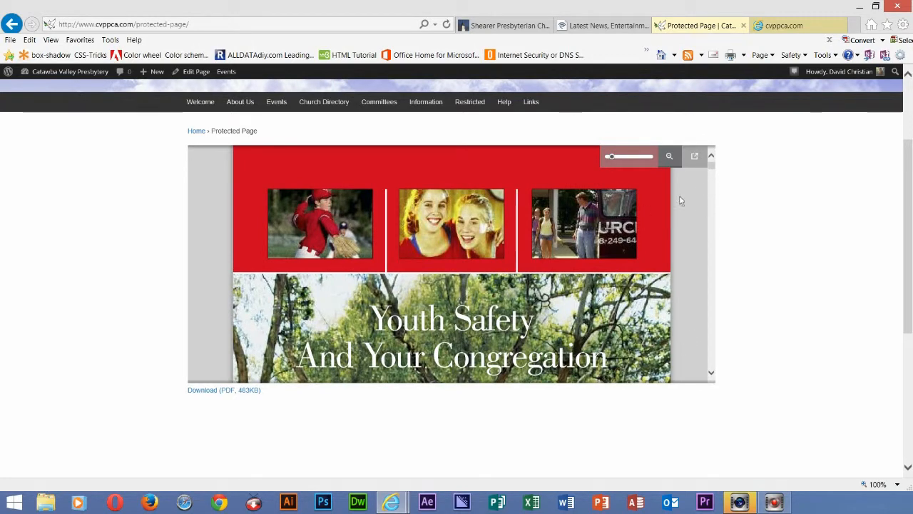
{"action": "left_click", "coordinate": [697, 156]}
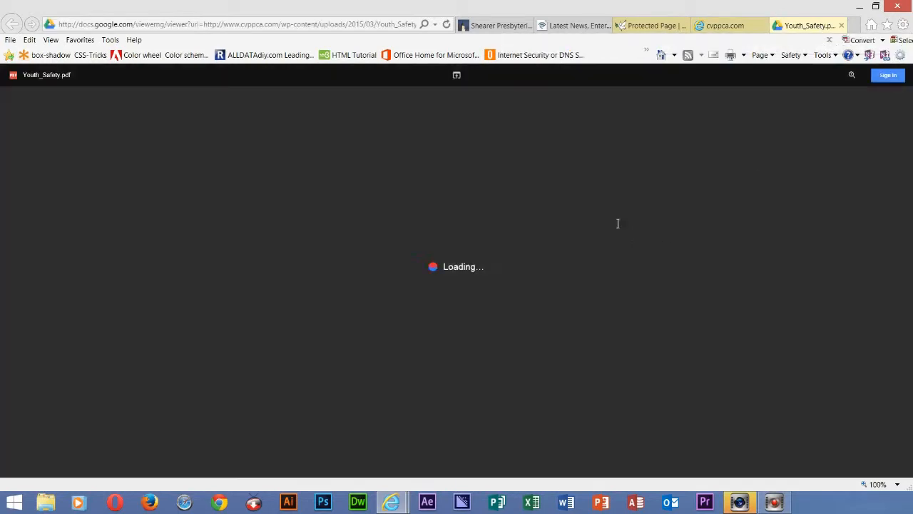
{"action": "scroll", "coordinate": [617, 224], "scroll_direction": "down", "scroll_amount": 5}
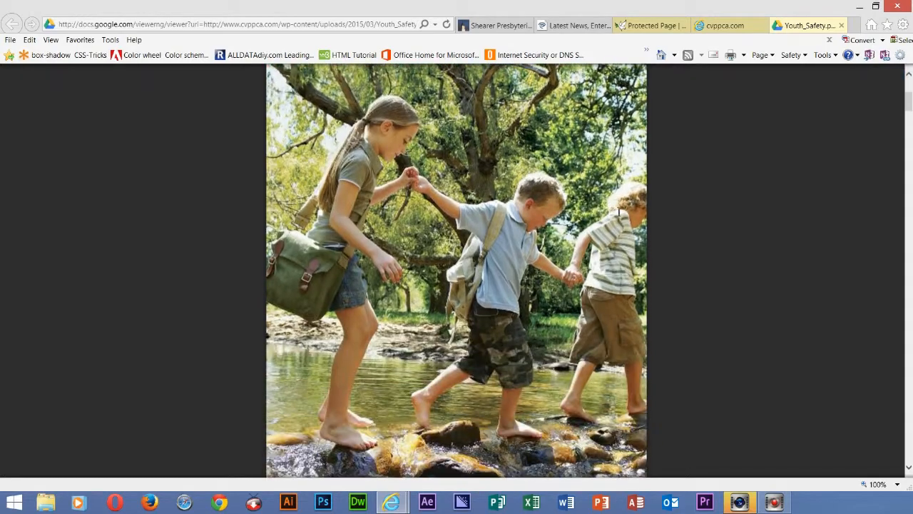
{"action": "scroll", "coordinate": [810, 142], "scroll_direction": "up", "scroll_amount": 2}
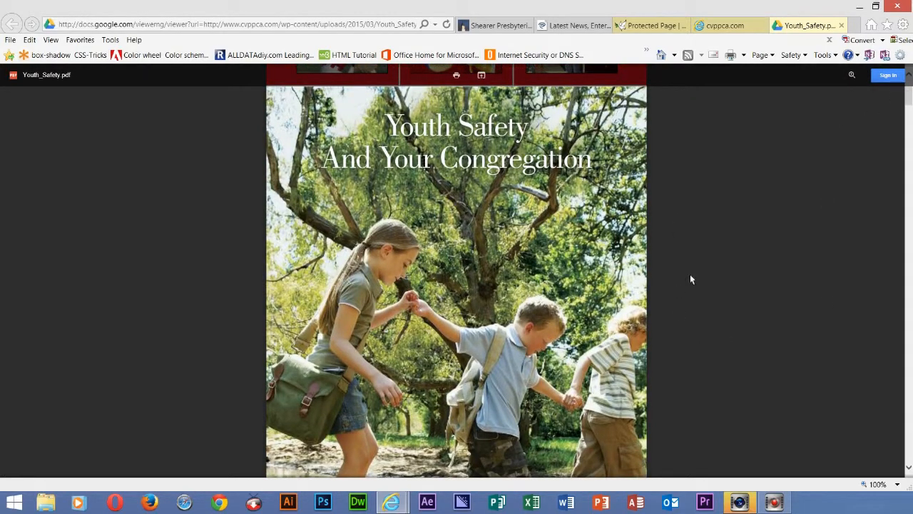
{"action": "scroll", "coordinate": [691, 279], "scroll_direction": "down", "scroll_amount": 10}
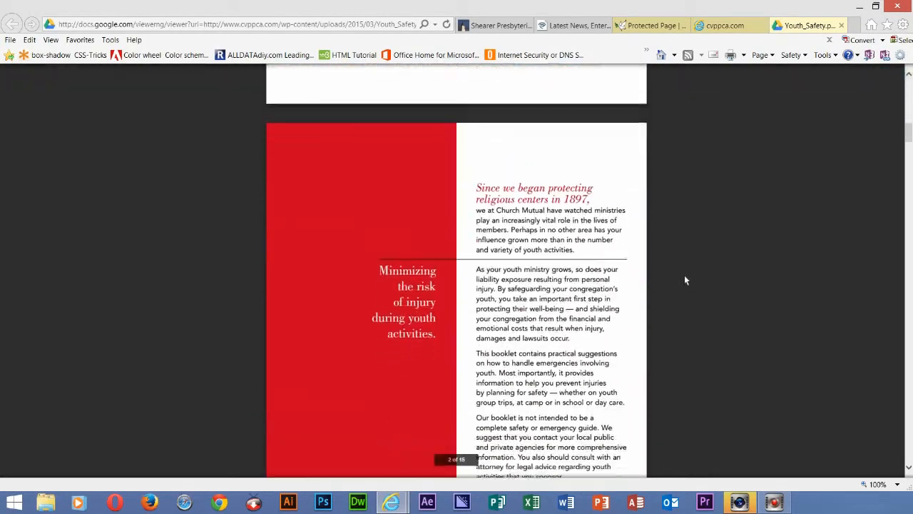
{"action": "scroll", "coordinate": [684, 279], "scroll_direction": "down", "scroll_amount": 15}
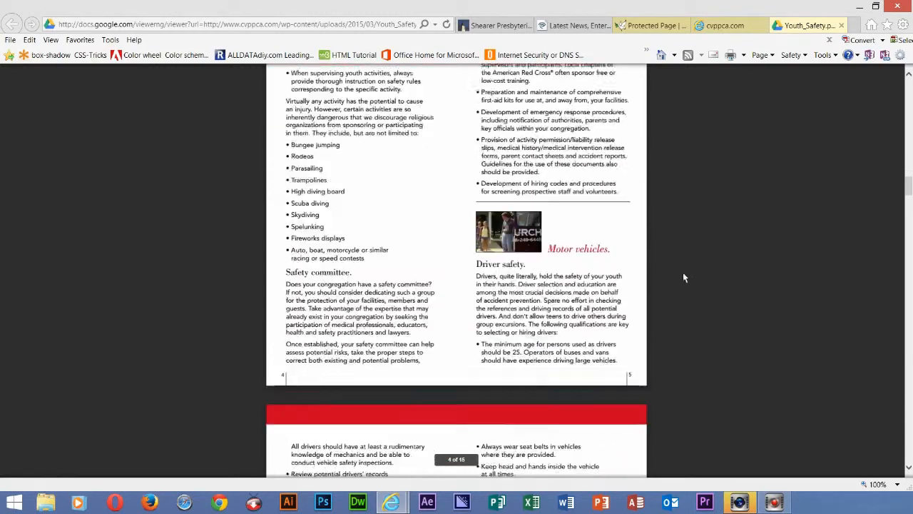
{"action": "scroll", "coordinate": [674, 303], "scroll_direction": "up", "scroll_amount": 5}
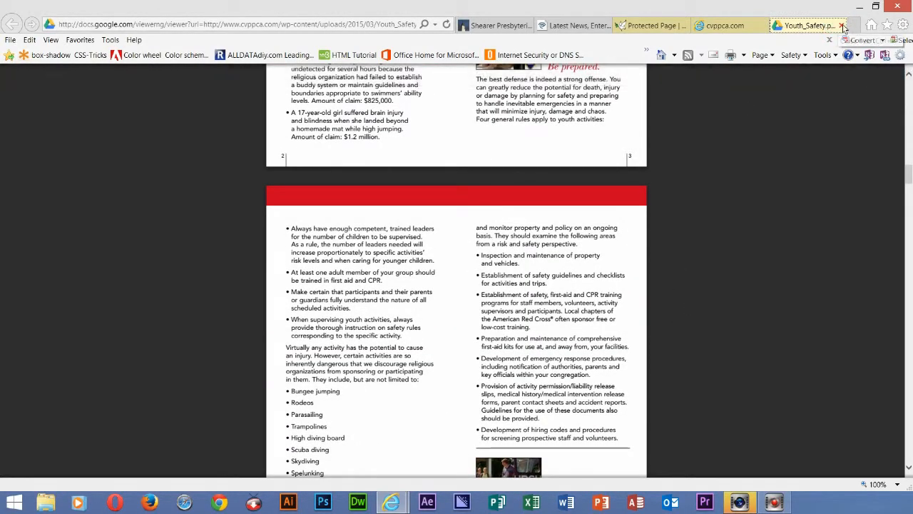
- Check the separately opened Youth_Safety.pdf, return to the published Protected Page and look over its embedded document
{"action": "left_click", "coordinate": [740, 28]}
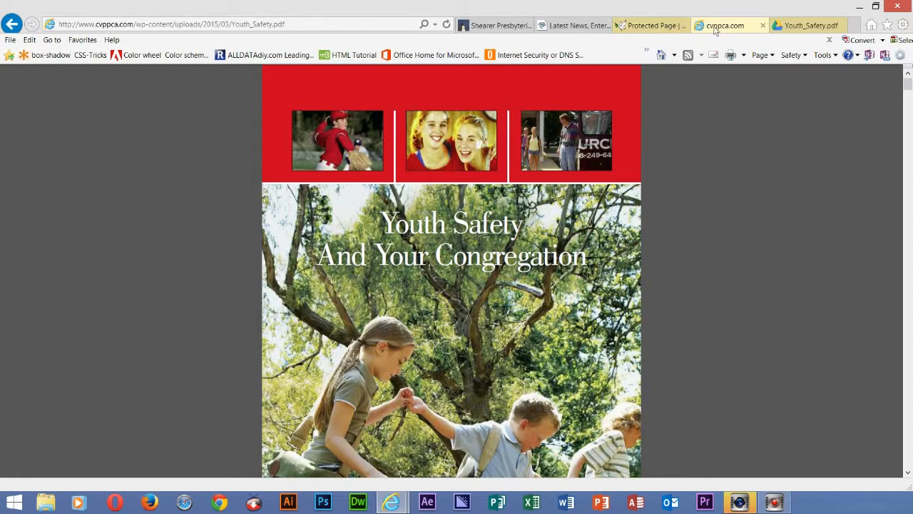
{"action": "left_click", "coordinate": [626, 26]}
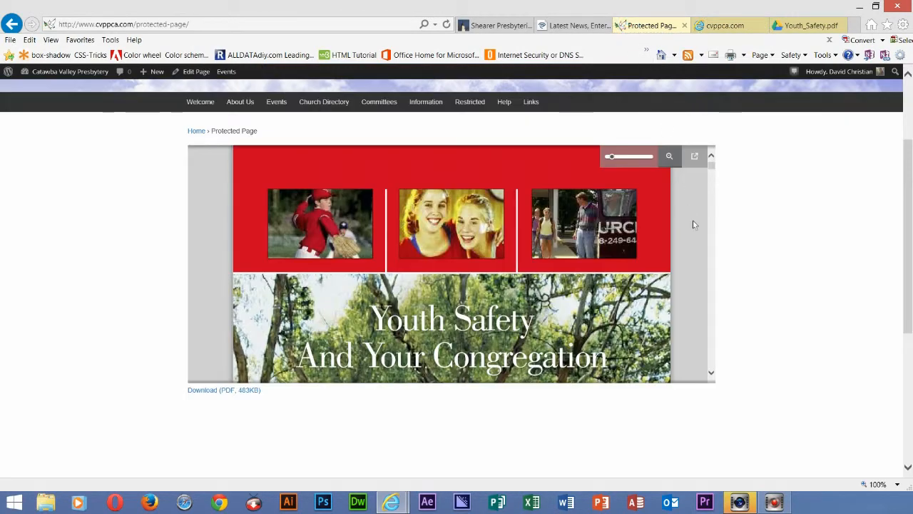
{"action": "scroll", "coordinate": [774, 254], "scroll_direction": "down", "scroll_amount": 2}
{"action": "scroll", "coordinate": [774, 254], "scroll_direction": "up", "scroll_amount": 3}
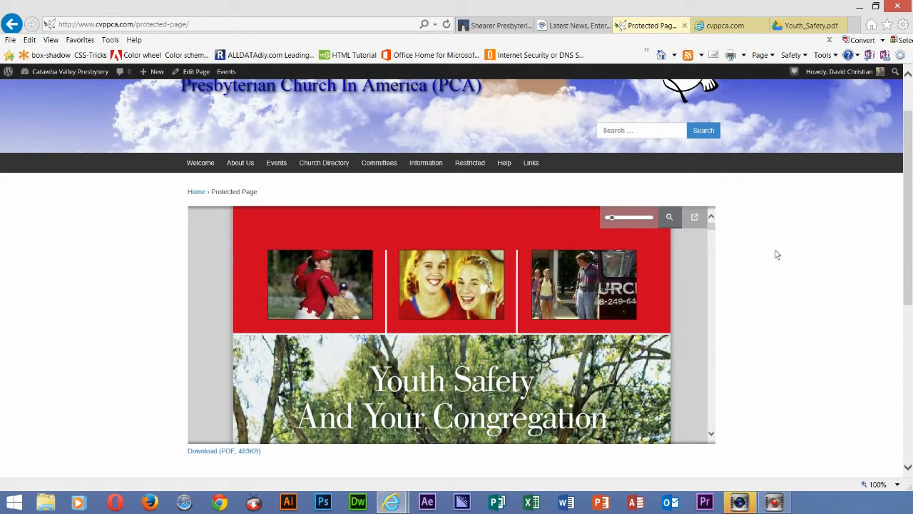
{"action": "scroll", "coordinate": [777, 255], "scroll_direction": "down", "scroll_amount": 3}
{"action": "scroll", "coordinate": [776, 255], "scroll_direction": "up", "scroll_amount": 1}
{"action": "scroll", "coordinate": [777, 251], "scroll_direction": "down", "scroll_amount": 1}
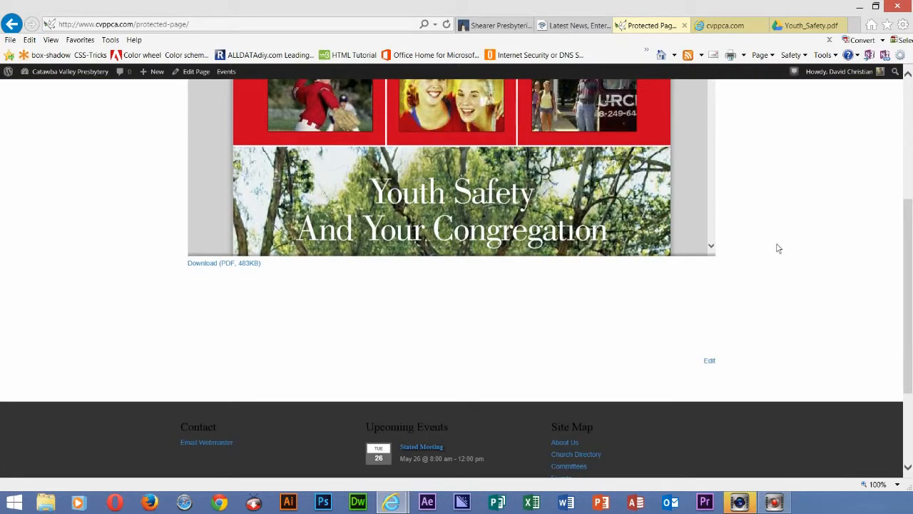
{"action": "scroll", "coordinate": [713, 234], "scroll_direction": "up", "scroll_amount": 1}
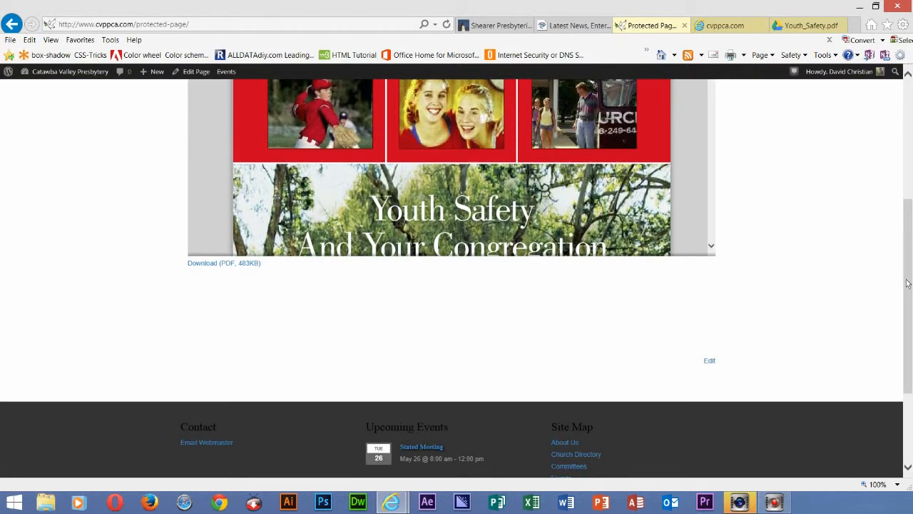
{"action": "left_click_drag", "start_coordinate": [900, 277], "coordinate": [901, 185]}
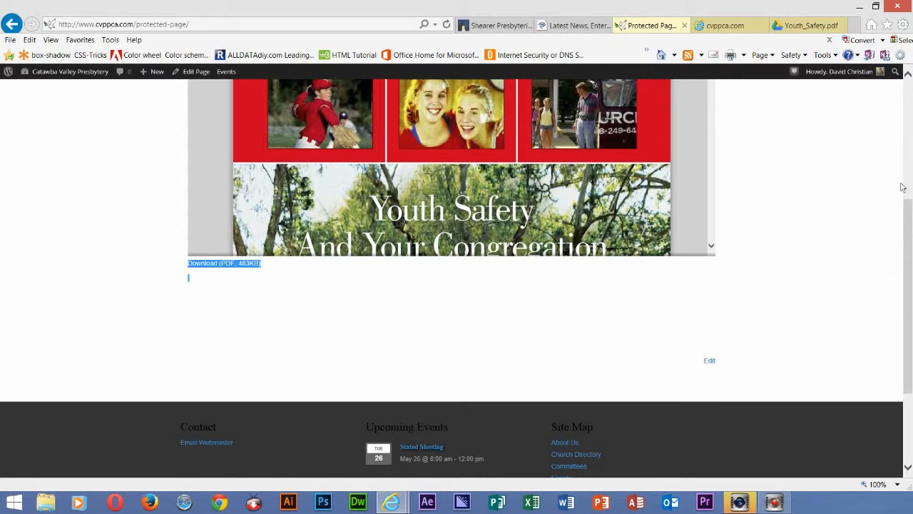
{"action": "left_click", "coordinate": [903, 234]}
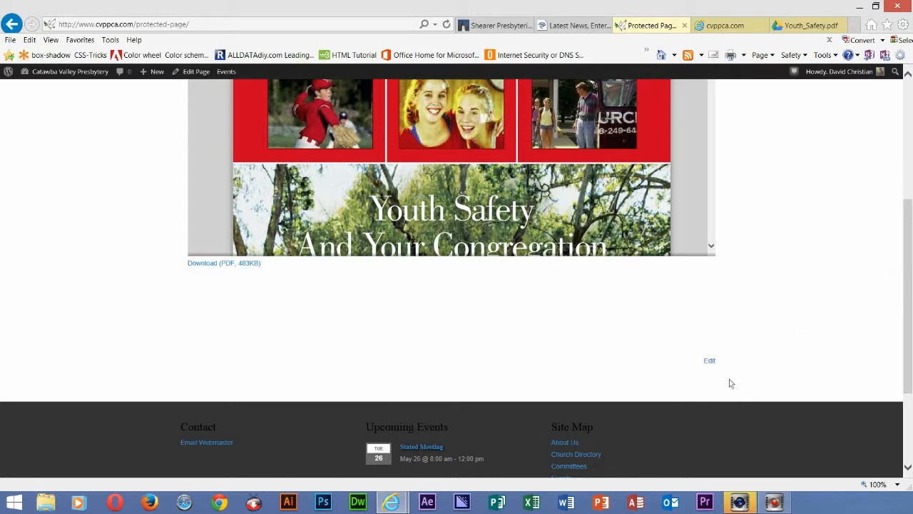
- Open the Protected Page for editing and delete the gview shortcode for Youth_Safety.pdf from its content
{"action": "left_click", "coordinate": [709, 362]}
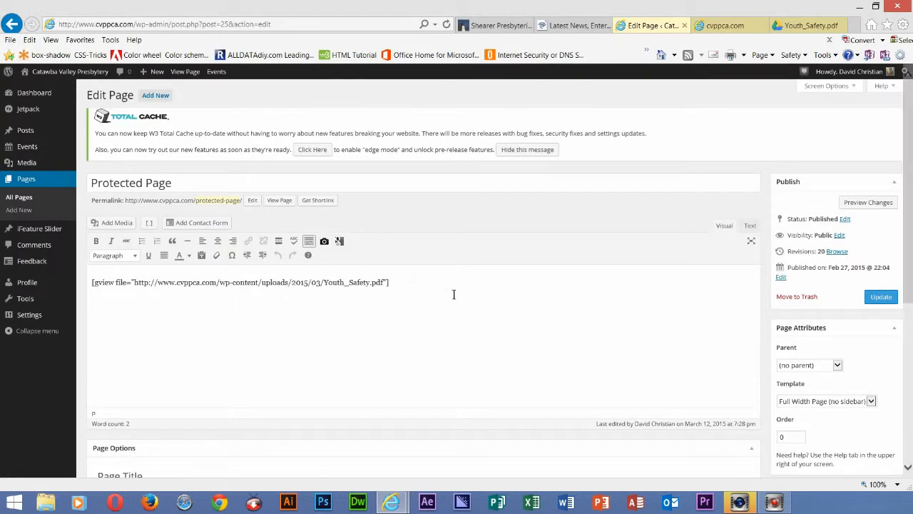
{"action": "left_click_drag", "start_coordinate": [420, 286], "coordinate": [81, 263]}
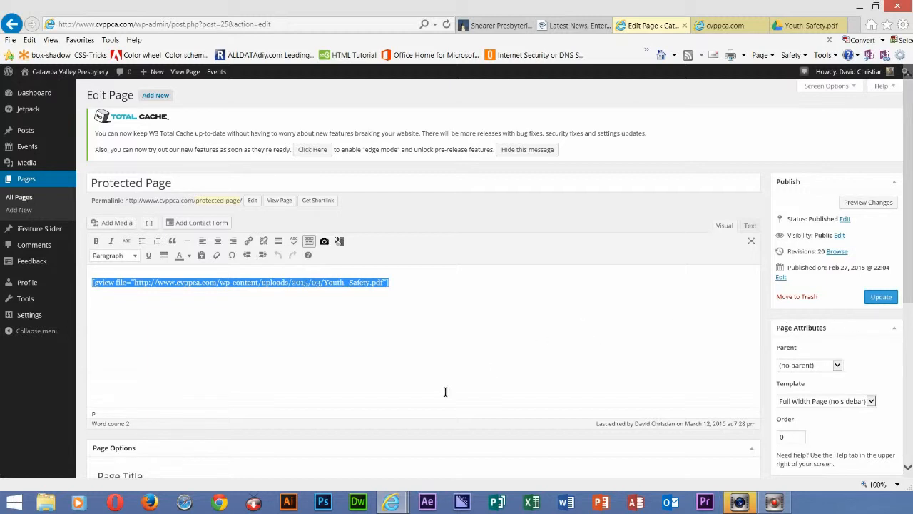
{"action": "key", "text": "Delete"}
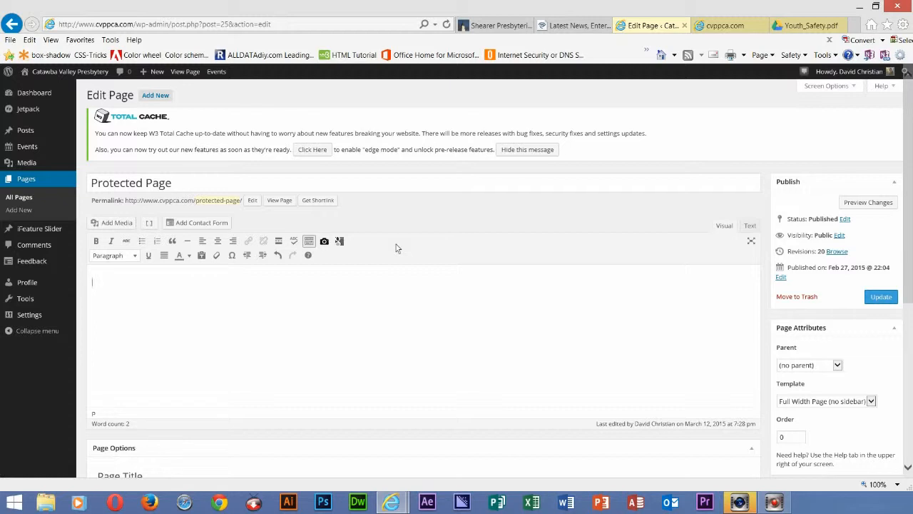
- Copy the file URL of Youth_Safety.pdf from its attachment details in the media library, without inserting the file
{"action": "left_click", "coordinate": [119, 222]}
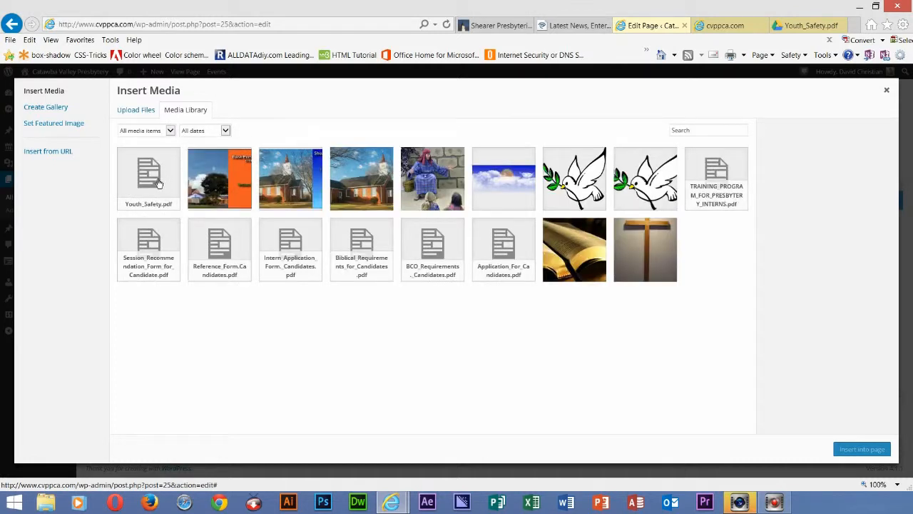
{"action": "left_click", "coordinate": [152, 178]}
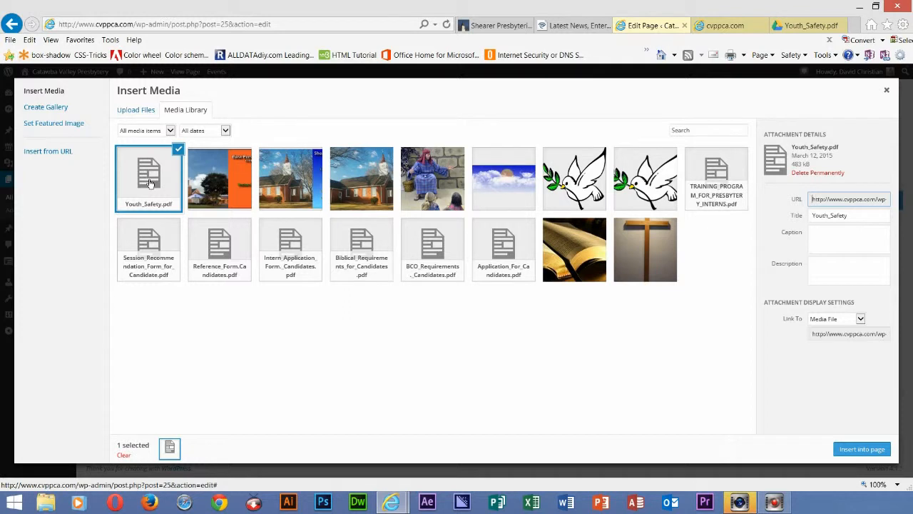
{"action": "left_click", "coordinate": [150, 183]}
{"action": "left_click", "coordinate": [150, 184]}
{"action": "left_click", "coordinate": [812, 201]}
{"action": "left_click", "coordinate": [817, 202]}
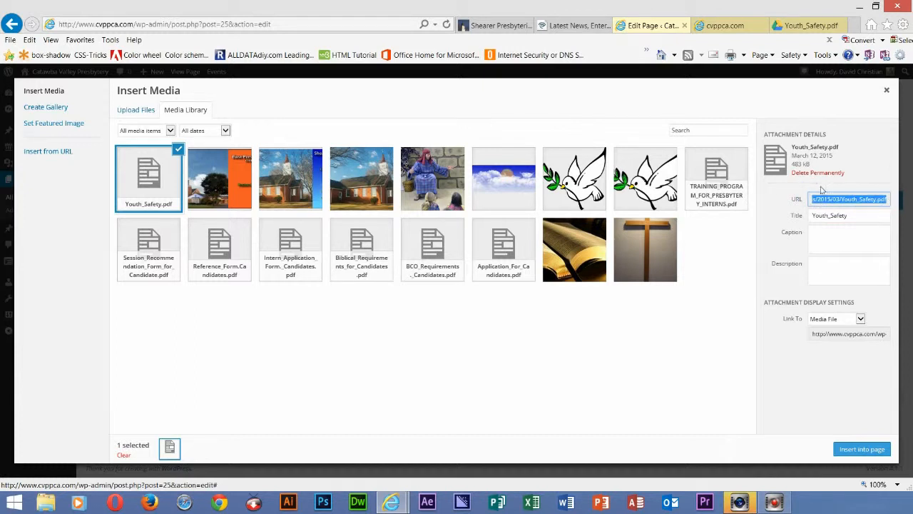
{"action": "right_click", "coordinate": [847, 202]}
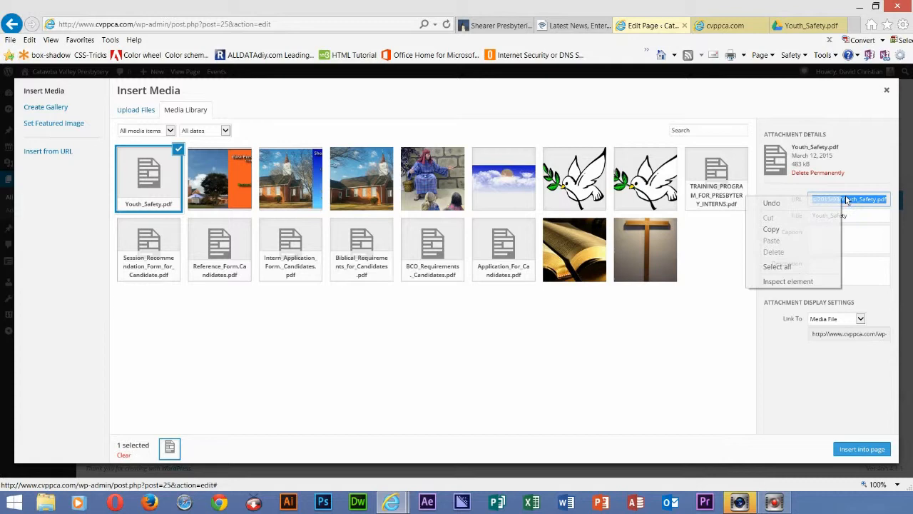
{"action": "left_click", "coordinate": [768, 230]}
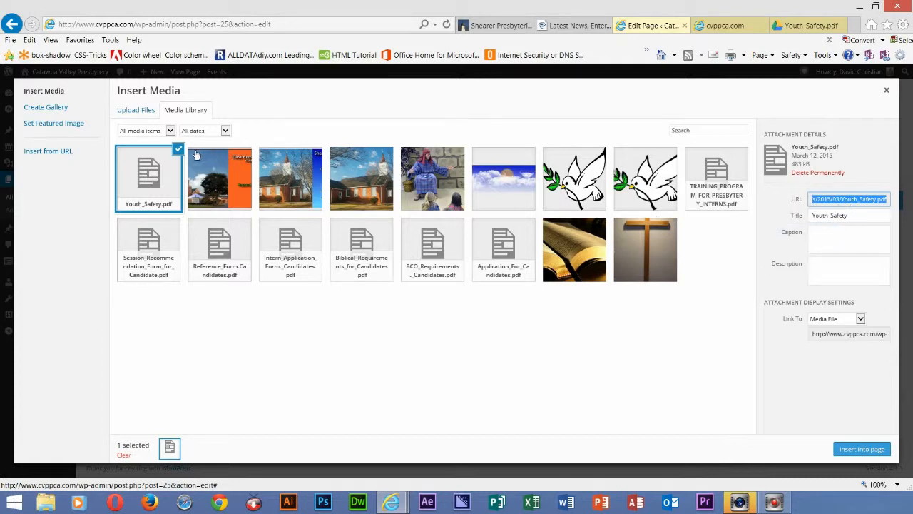
{"action": "left_click", "coordinate": [887, 90]}
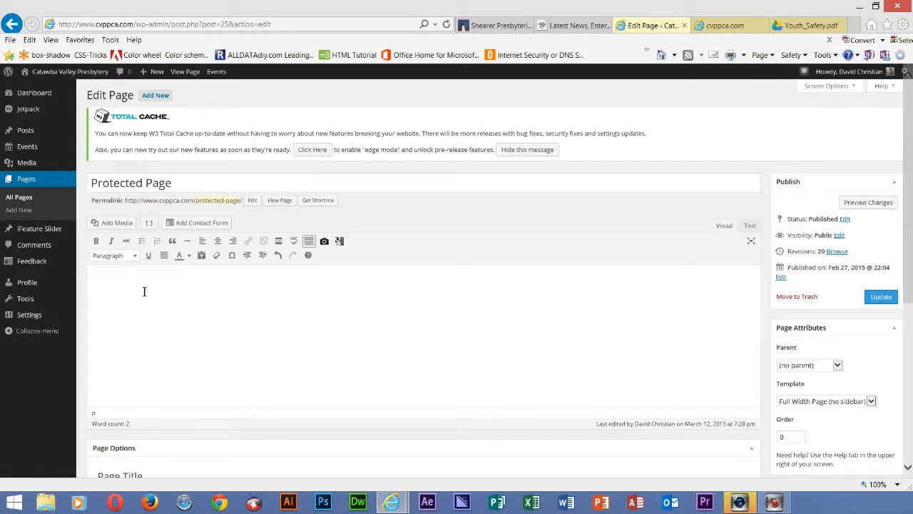
- Enter "Here is the Document we want" as the Protected Page's content
{"action": "left_click", "coordinate": [144, 291]}
{"action": "right_click", "coordinate": [150, 302]}
{"action": "type", "text": "Here is the Do"}
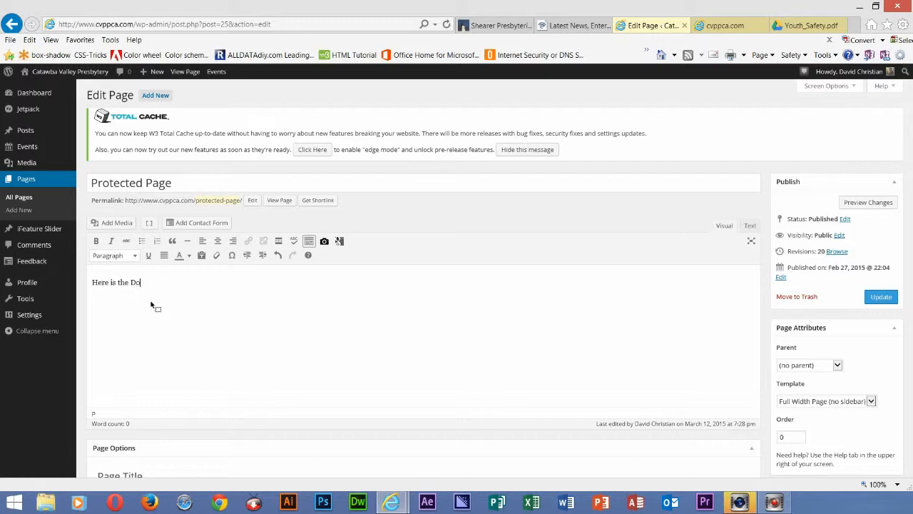
{"action": "type", "text": "ument we want"}
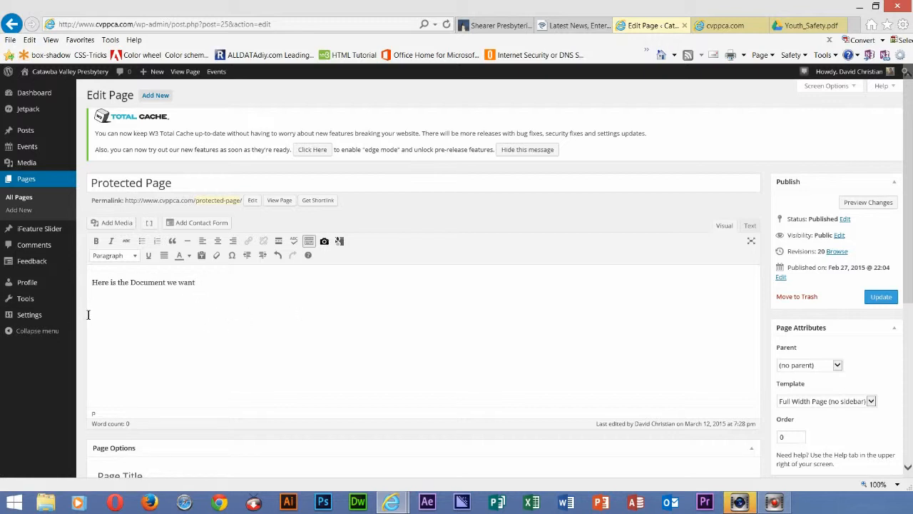
- Link the text "Here is the Document we want" to the copied Youth_Safety.pdf URL, set to open in a new window/tab
{"action": "left_click_drag", "start_coordinate": [93, 283], "coordinate": [320, 351]}
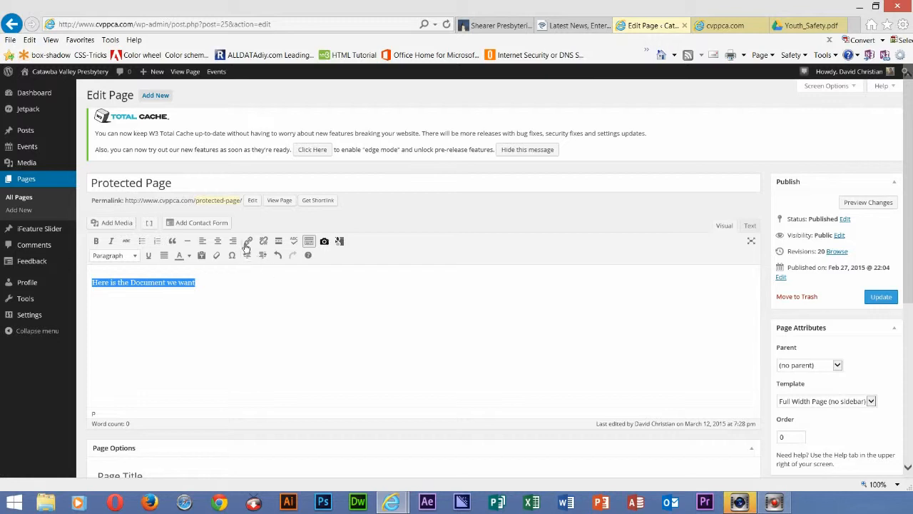
{"action": "left_click", "coordinate": [248, 243]}
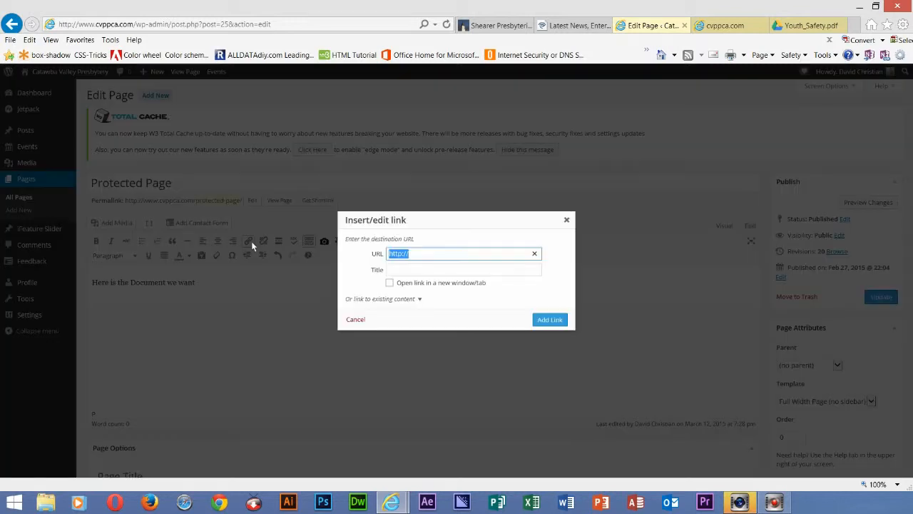
{"action": "left_click", "coordinate": [400, 256]}
{"action": "right_click", "coordinate": [401, 261]}
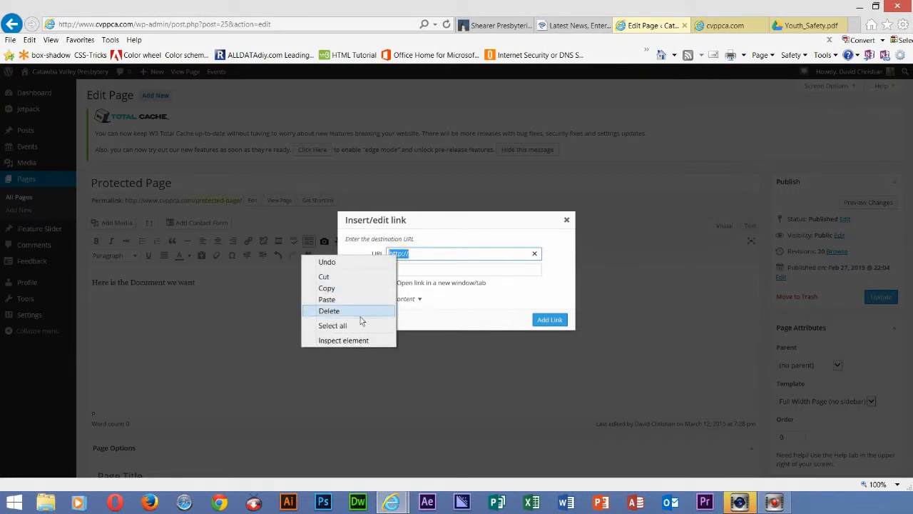
{"action": "left_click", "coordinate": [338, 300]}
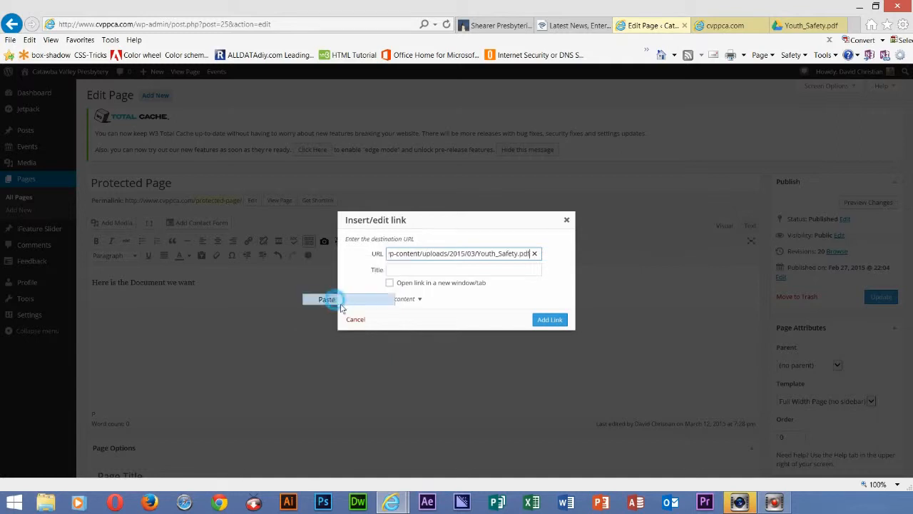
{"action": "left_click", "coordinate": [389, 284]}
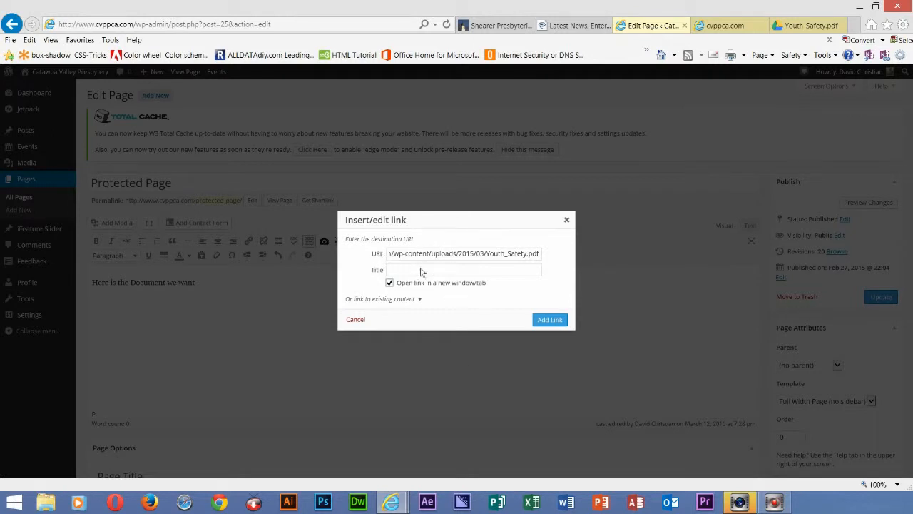
{"action": "left_click", "coordinate": [542, 320]}
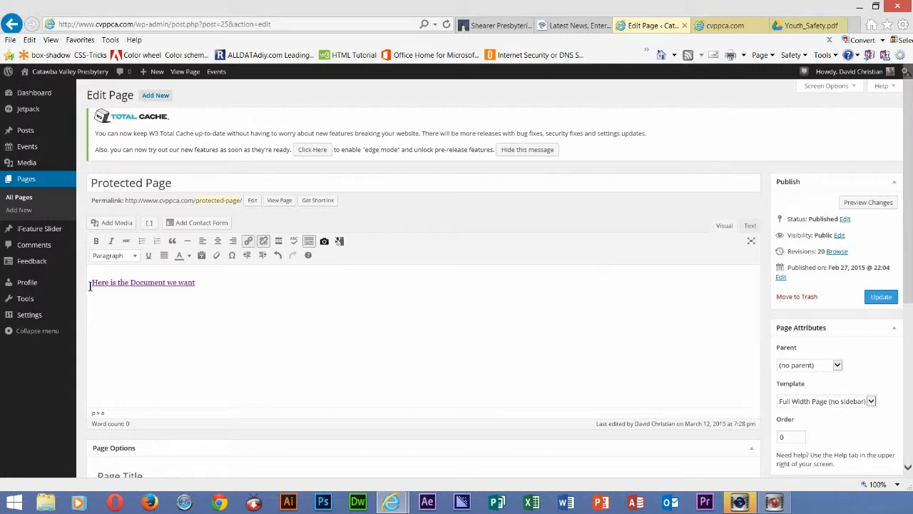
- Update the Protected Page and test its document link from the published view, returning to the page
{"action": "left_click", "coordinate": [873, 299]}
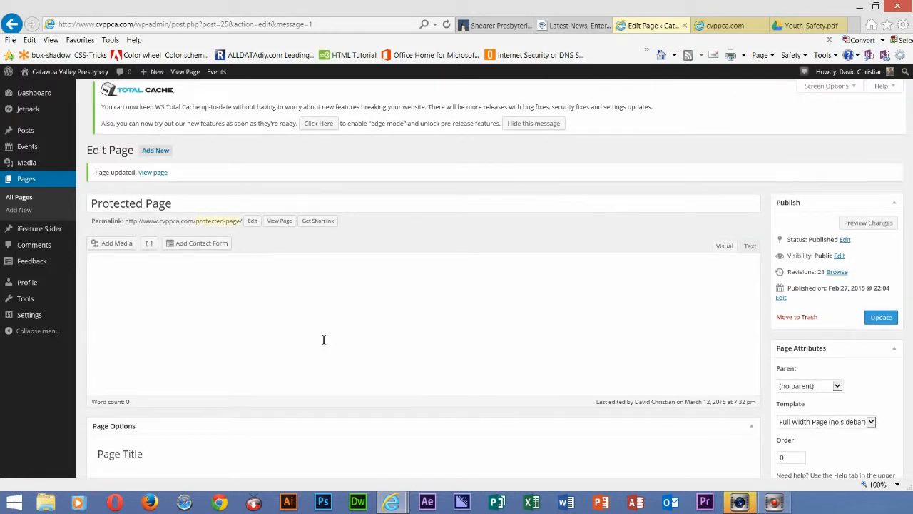
{"action": "left_click", "coordinate": [283, 232]}
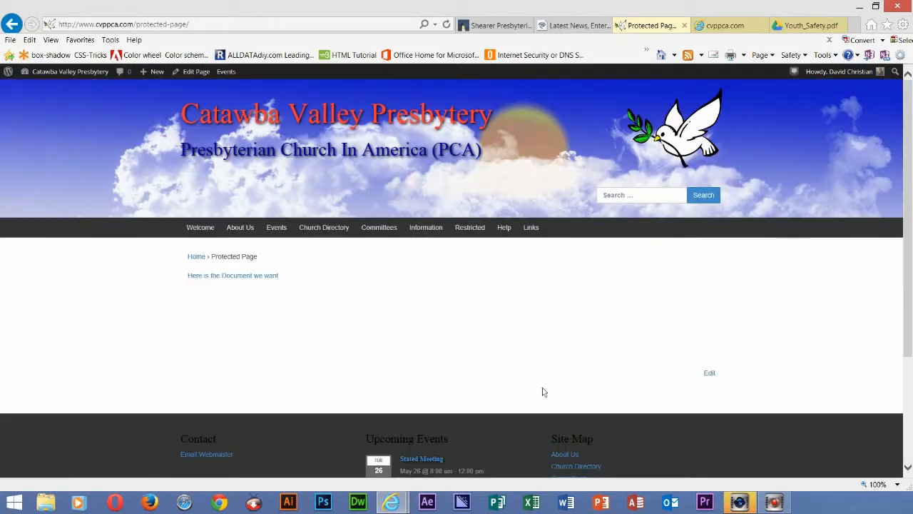
{"action": "left_click", "coordinate": [218, 280]}
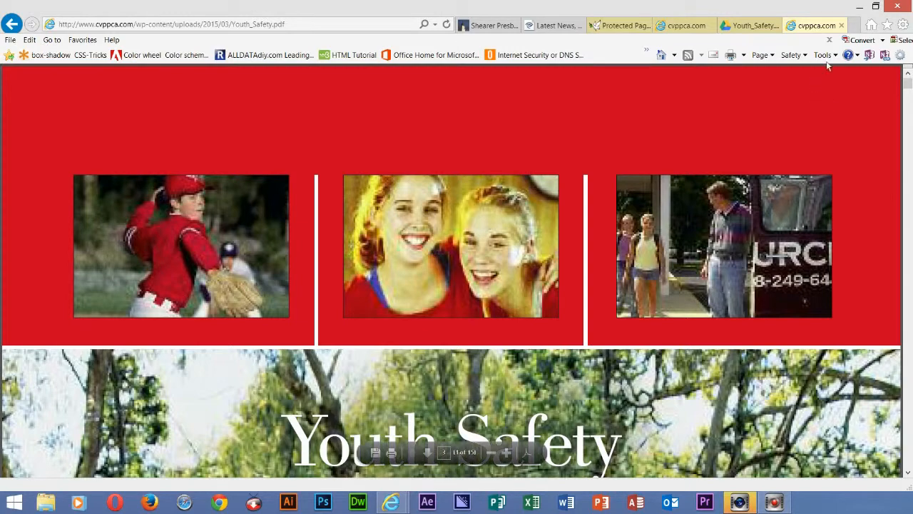
{"action": "left_click", "coordinate": [702, 28]}
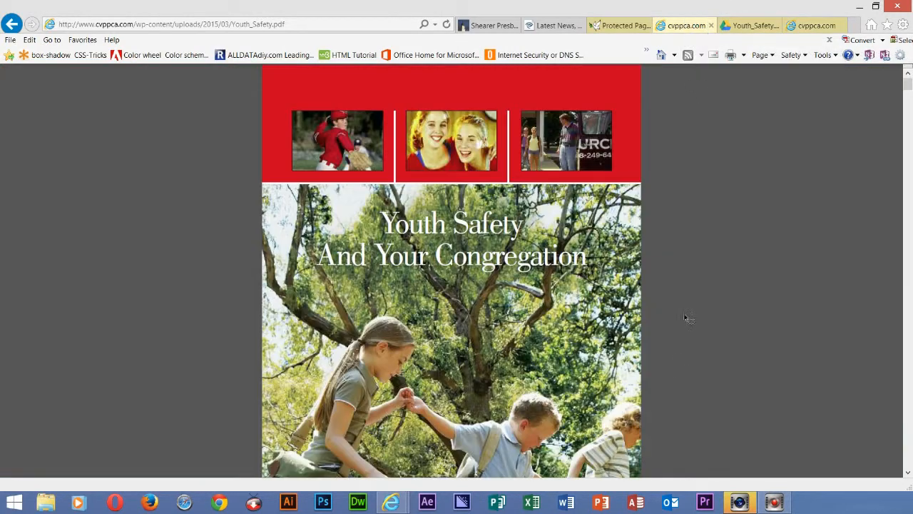
{"action": "left_click", "coordinate": [622, 27]}
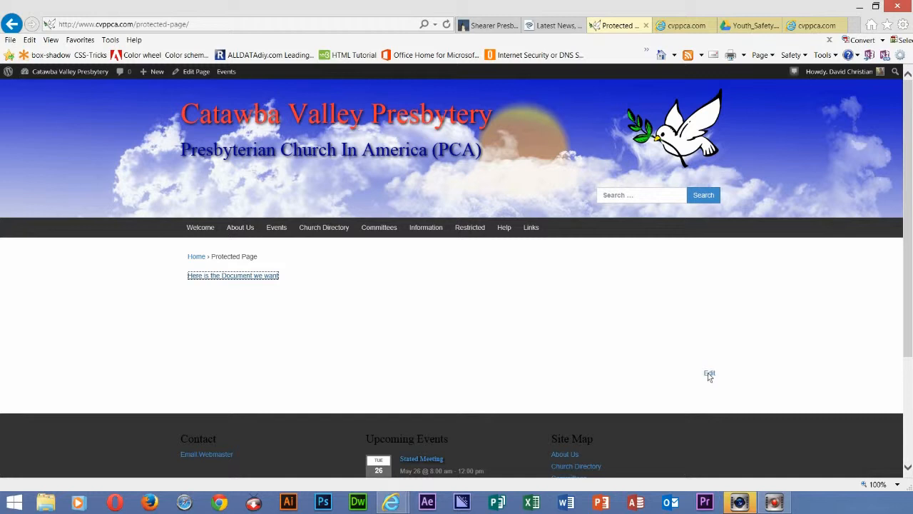
{"action": "left_click", "coordinate": [709, 375]}
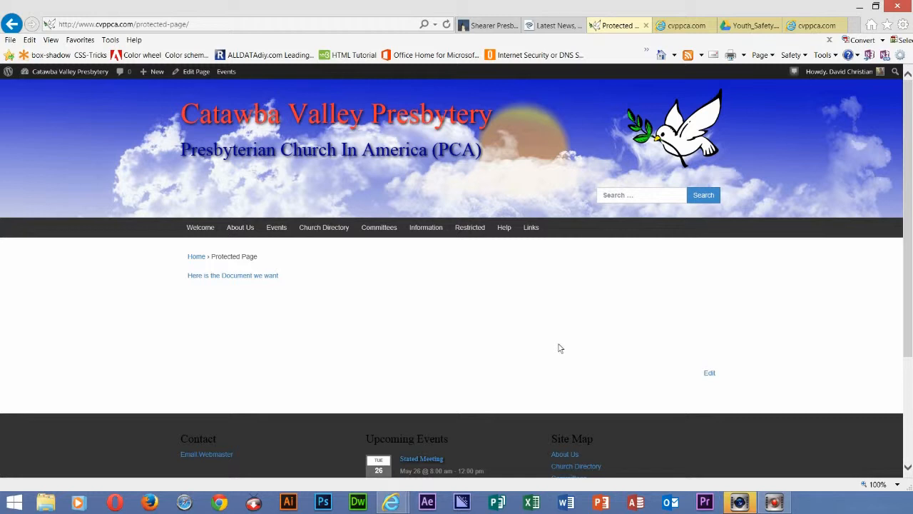
{"action": "double_click", "coordinate": [709, 373]}
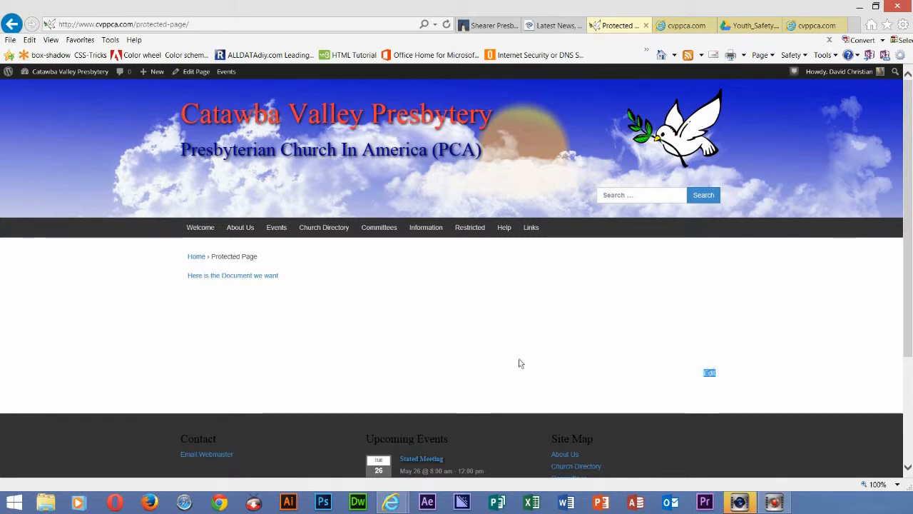